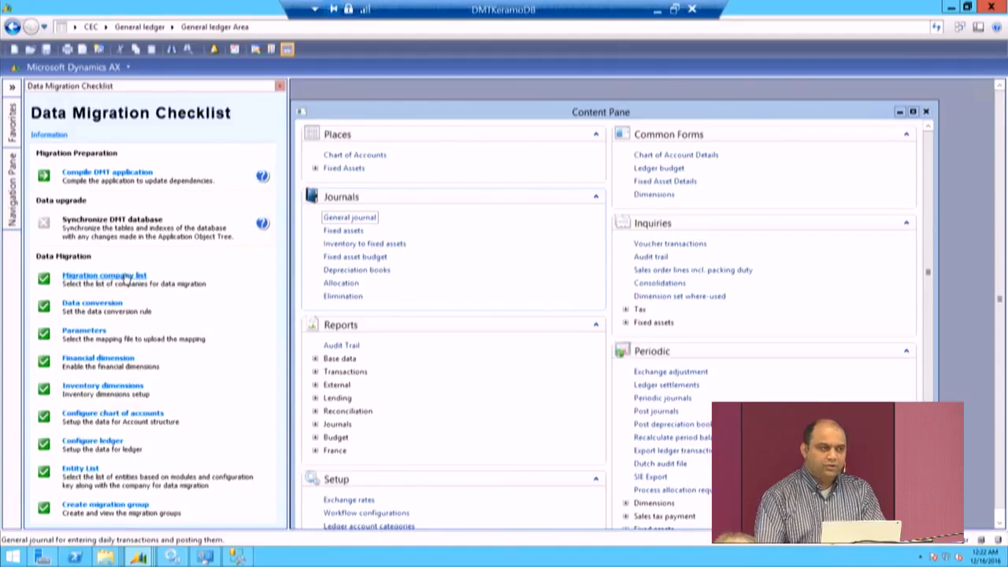
# Step: Review the migration company list and the legal entity analysis for CEU, closing both without resetting the status of dependent tasks
pyautogui.click(126, 279)
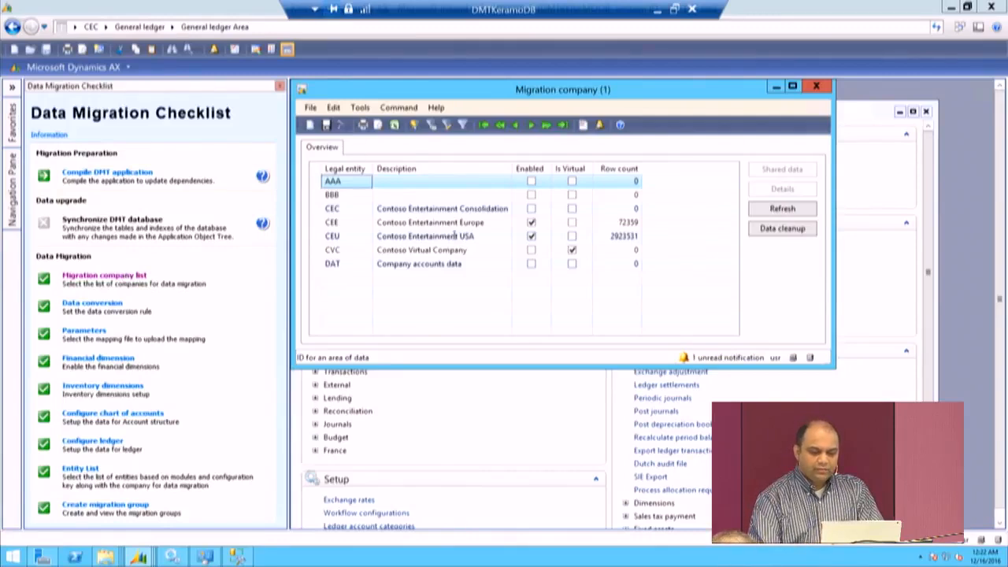
pyautogui.click(454, 235)
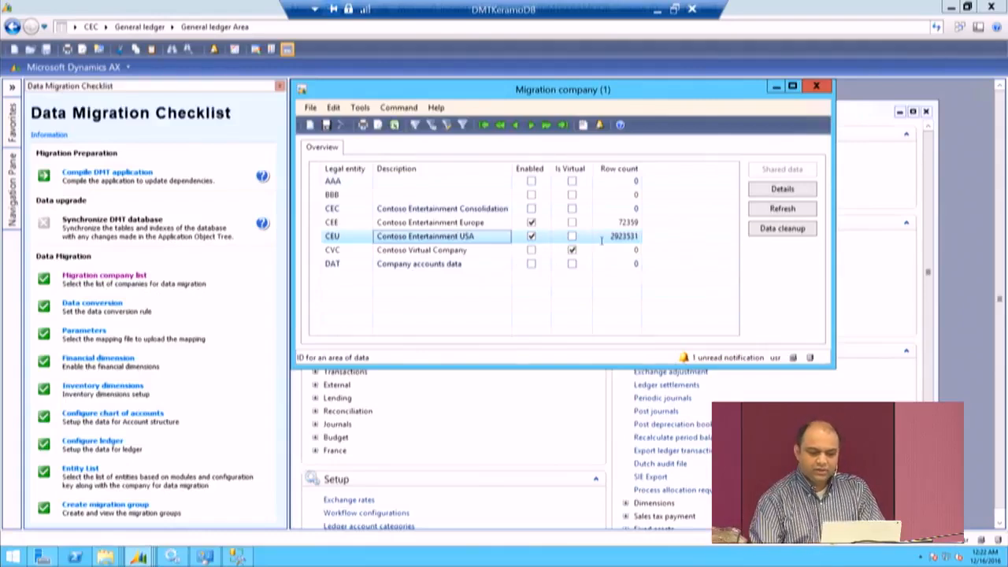
pyautogui.click(782, 189)
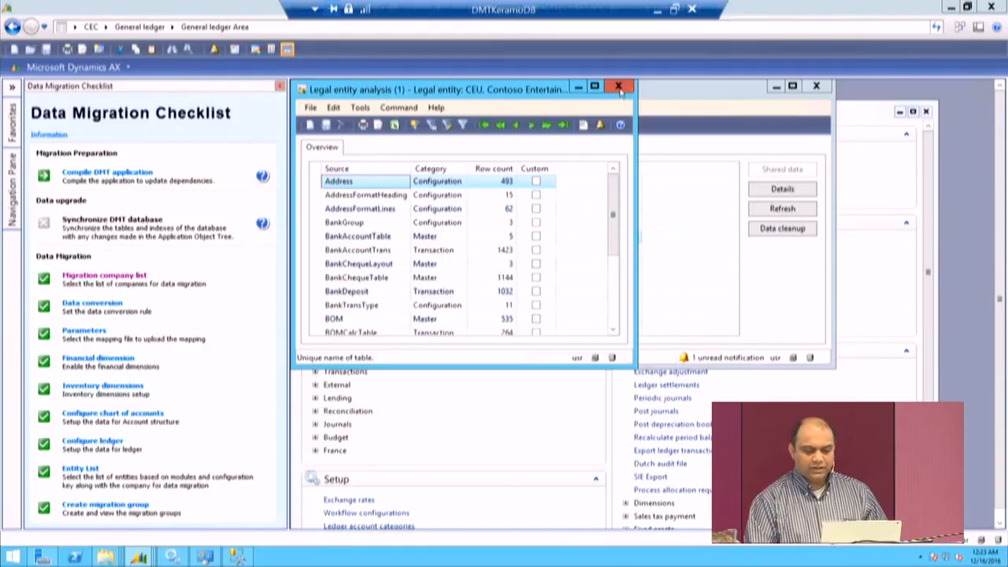
pyautogui.click(618, 88)
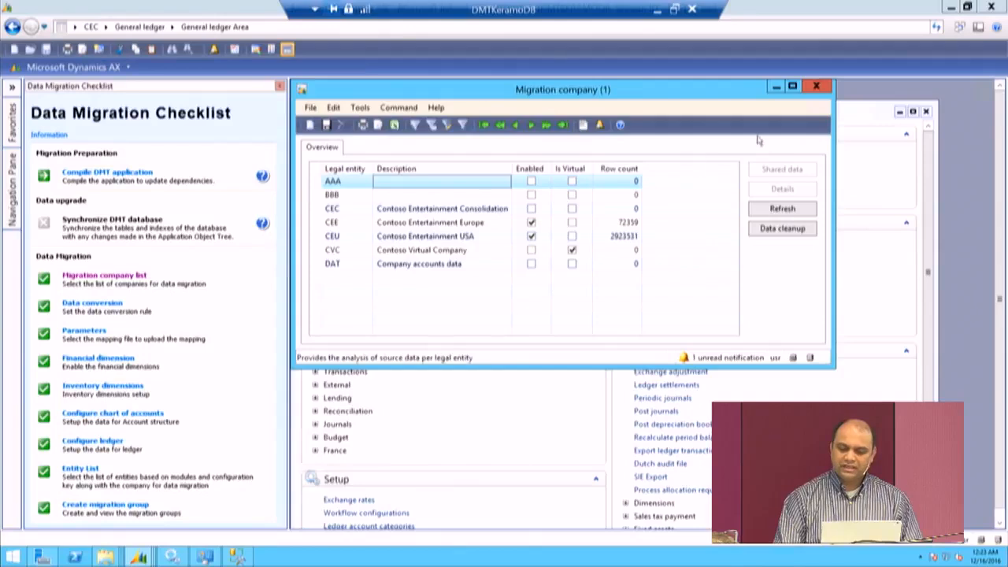
pyautogui.click(816, 87)
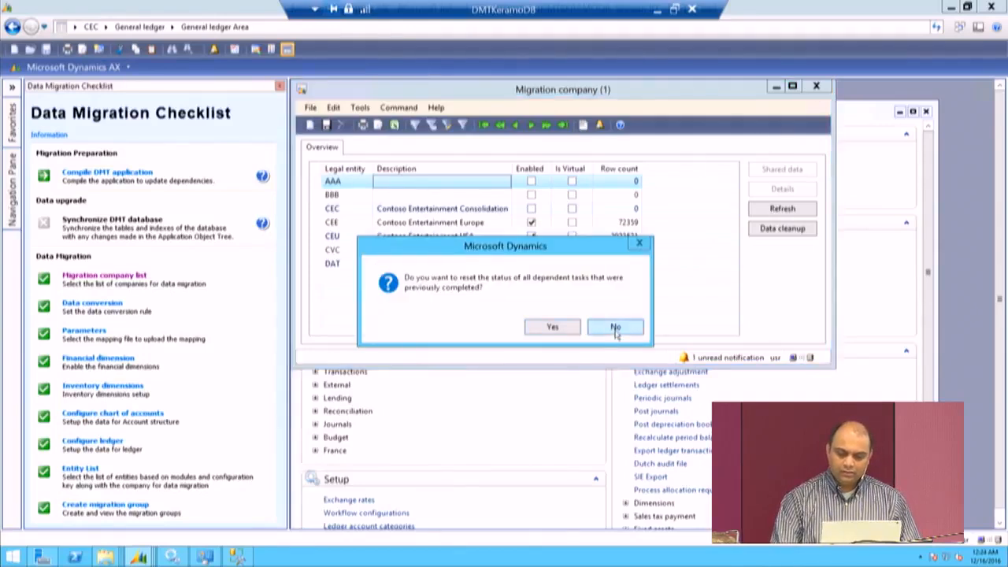
pyautogui.click(616, 327)
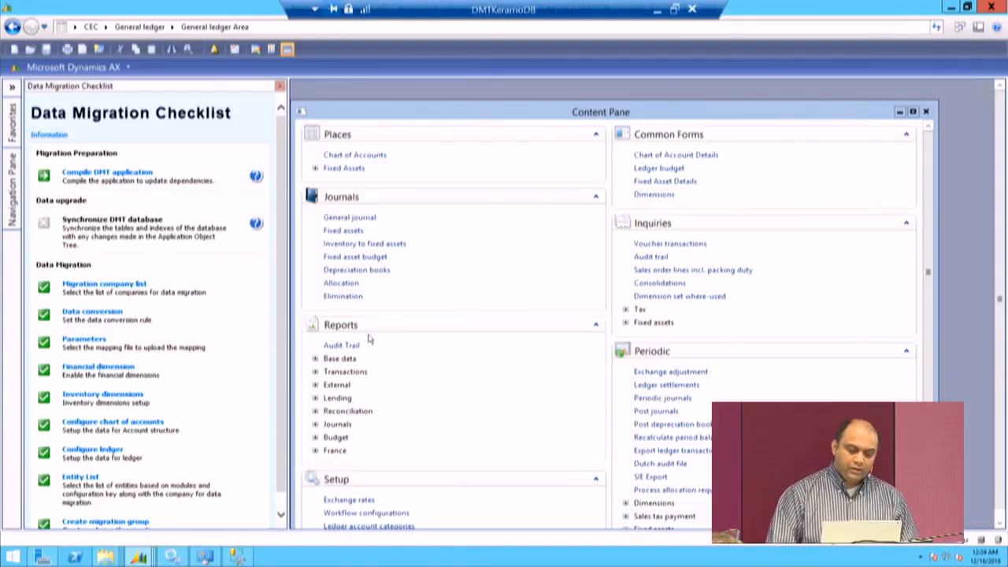
# Step: Review the data conversion rules and the source-to-target values of the BlankCountryRegion conversion, and close both forms
pyautogui.click(117, 314)
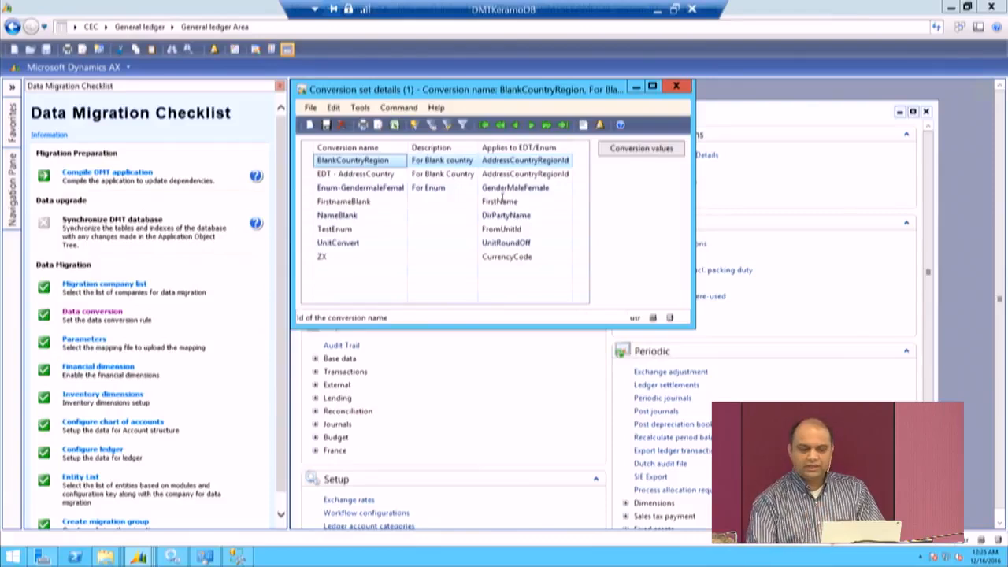
pyautogui.click(658, 150)
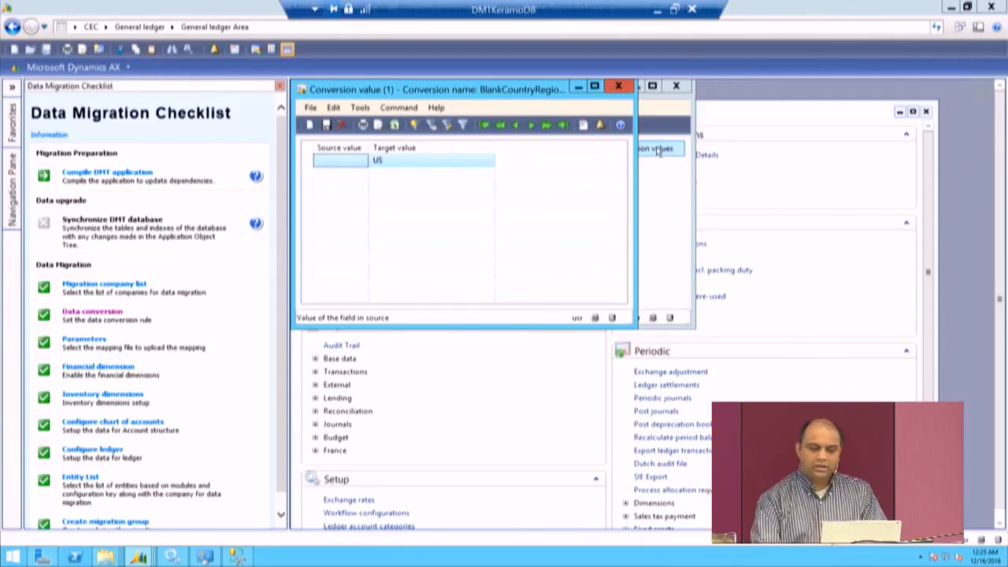
pyautogui.click(618, 87)
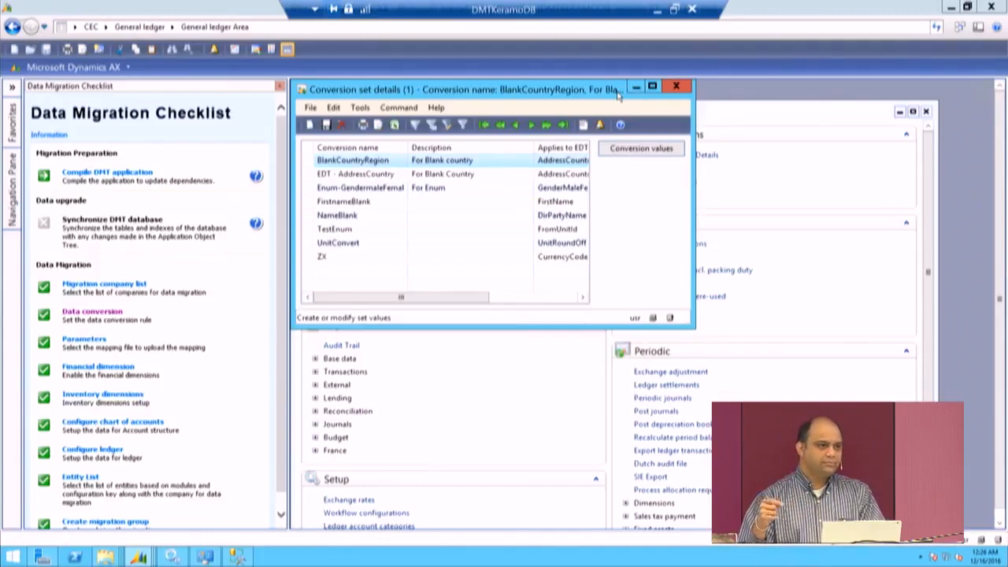
pyautogui.click(677, 87)
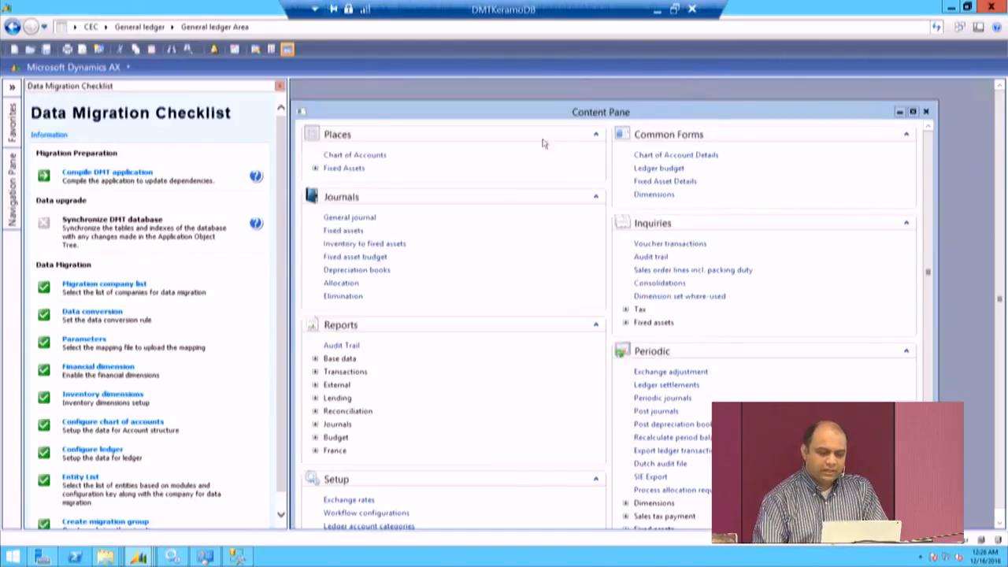
# Step: Examine the DMT parameters for the overview configuration, the Dynamics 365 for Operations connection and the system settings, and close the form
pyautogui.click(81, 340)
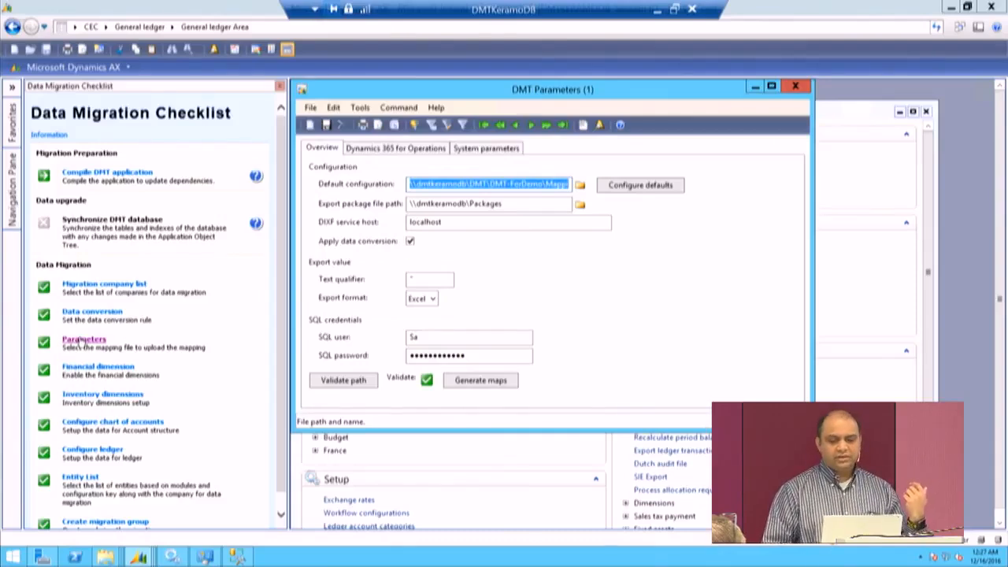
pyautogui.click(380, 150)
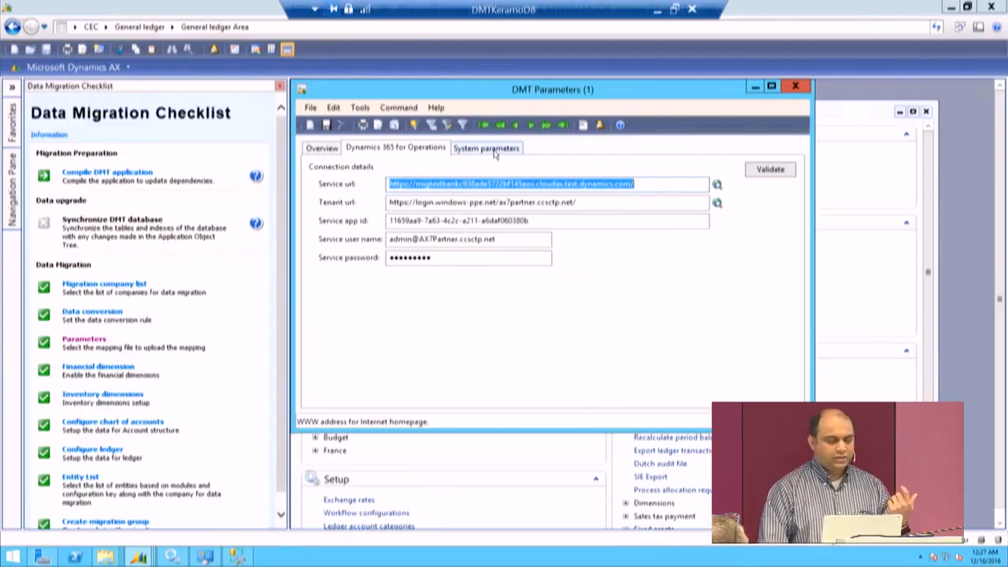
pyautogui.click(495, 151)
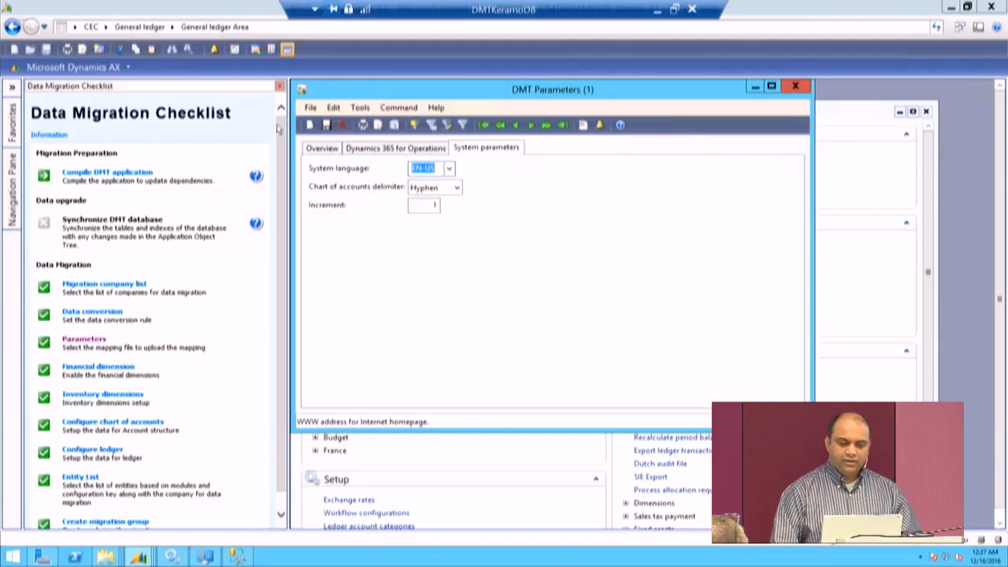
pyautogui.click(315, 150)
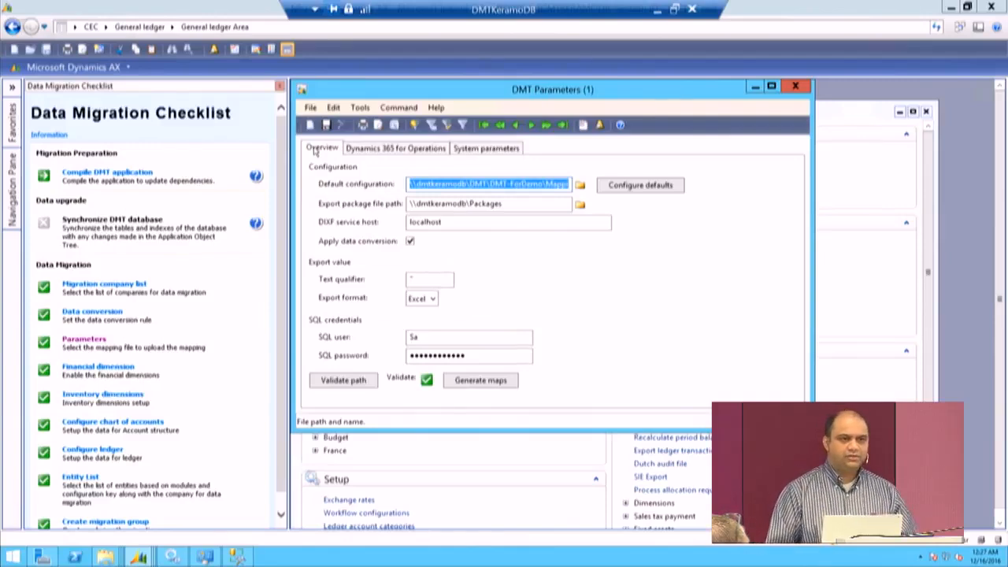
pyautogui.click(796, 87)
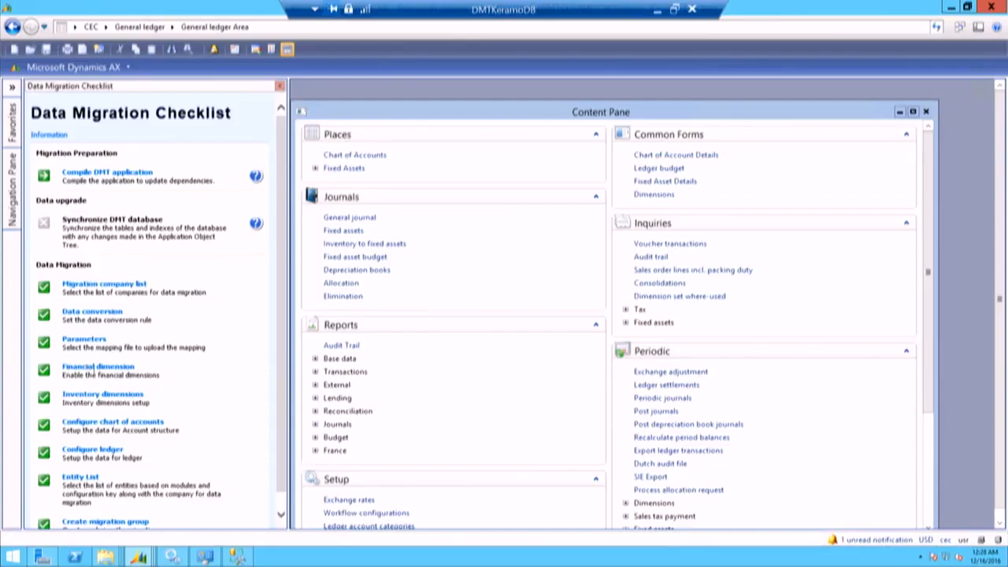
# Step: Review the financial dimension mapping and the inventory dimensions enabled per legal entity, closing each form
pyautogui.click(99, 367)
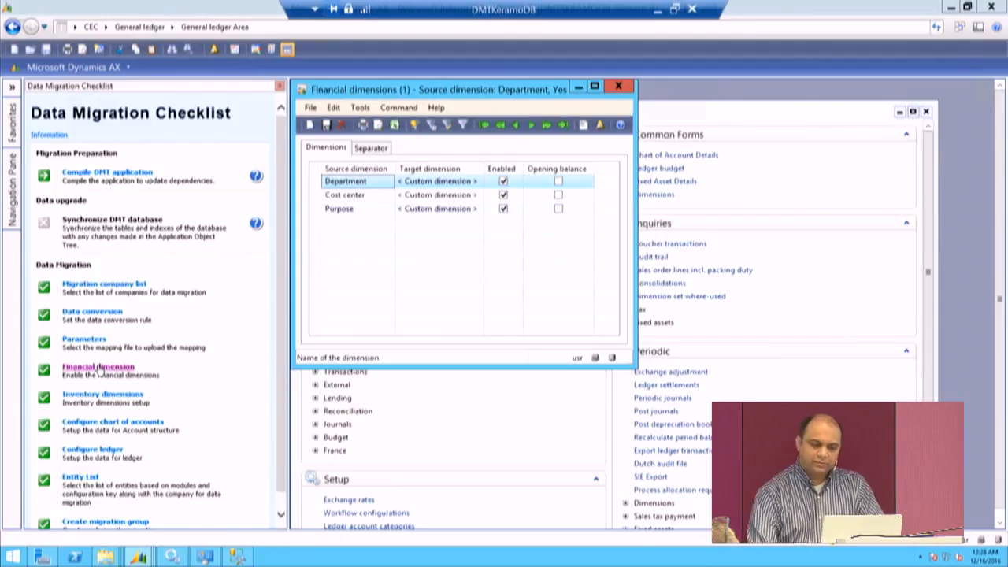
pyautogui.click(629, 86)
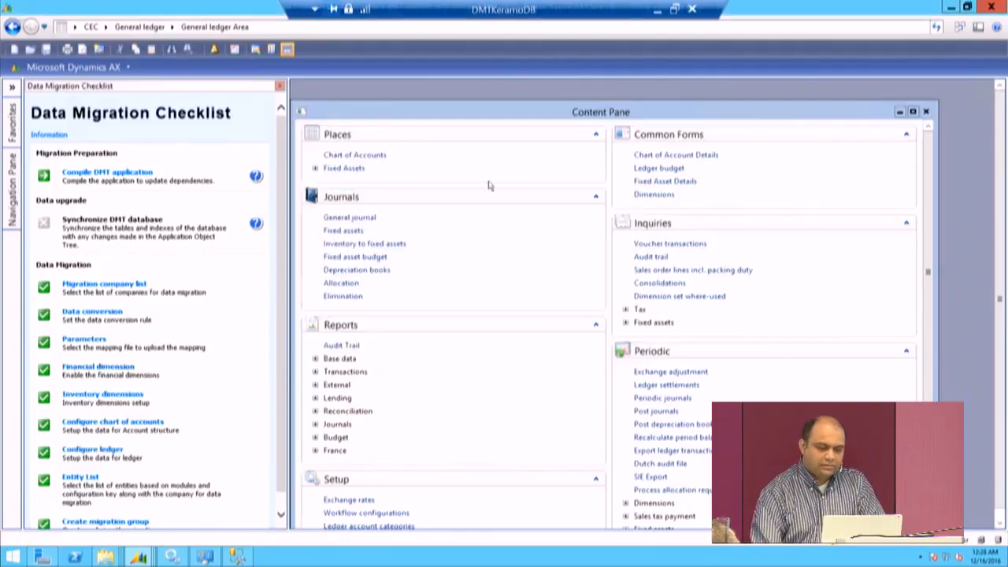
pyautogui.click(136, 395)
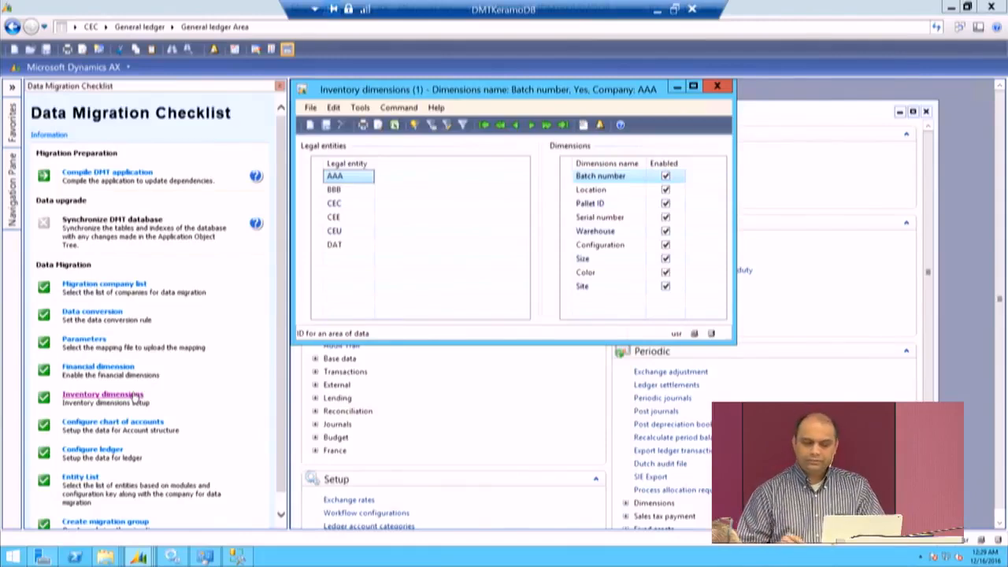
pyautogui.click(716, 87)
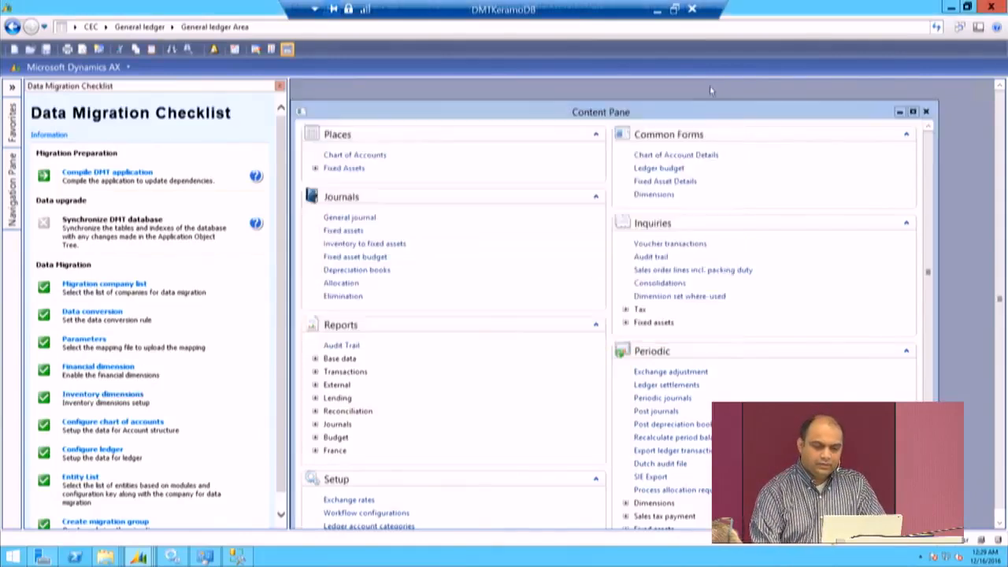
# Step: Review the chart of accounts parameters and the CEU ledger configuration with its general currency and period settings, closing both forms
pyautogui.click(141, 423)
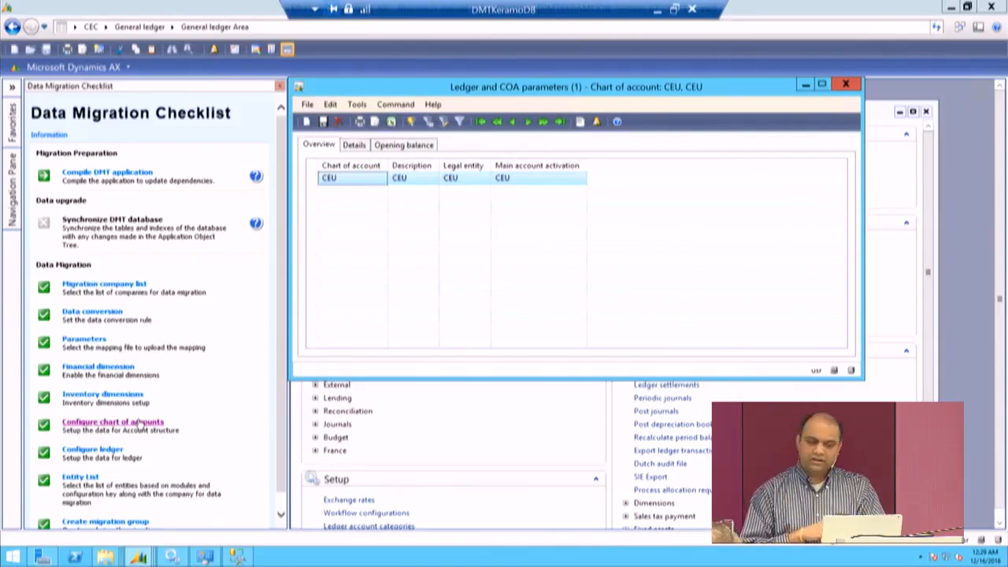
pyautogui.click(846, 87)
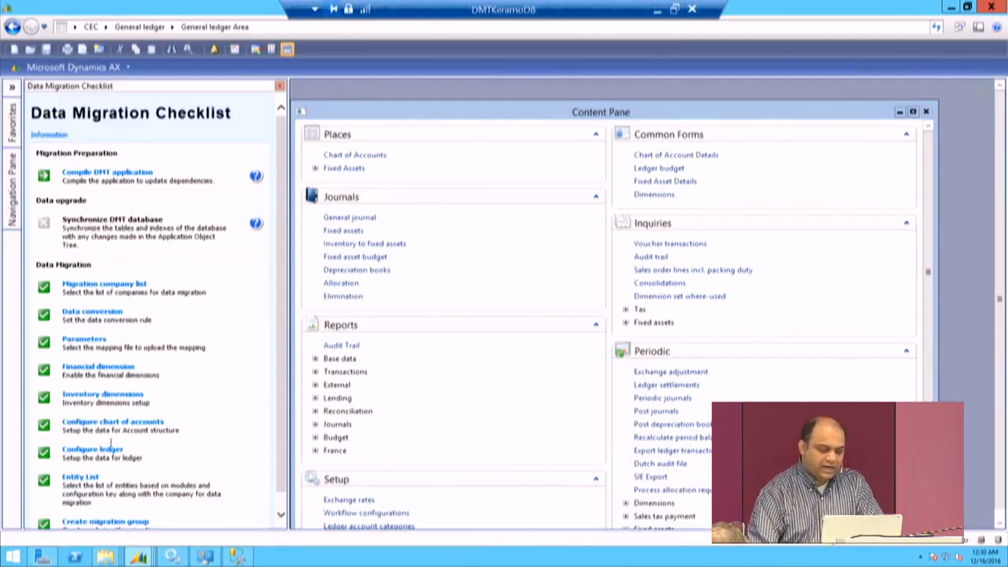
pyautogui.click(100, 451)
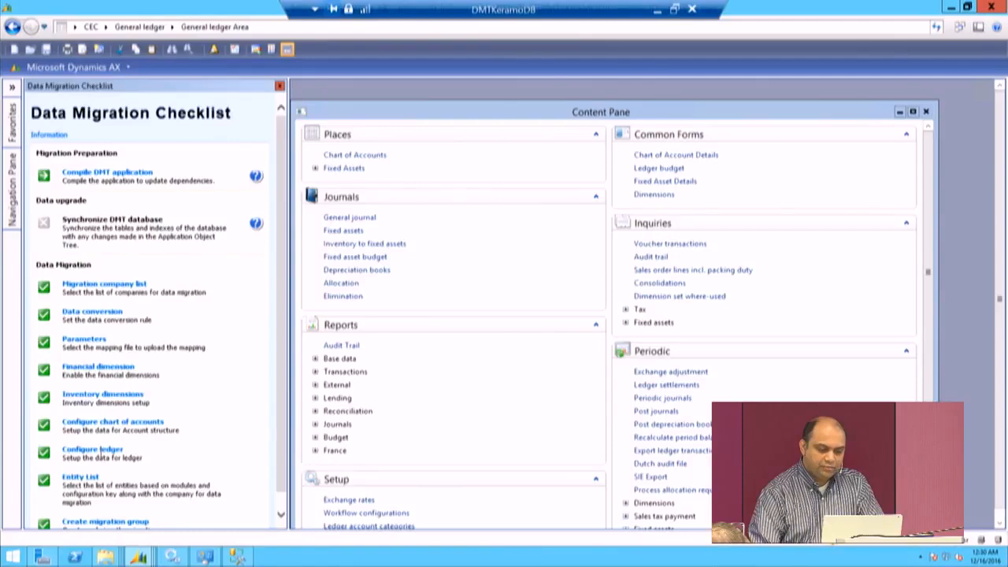
pyautogui.click(113, 450)
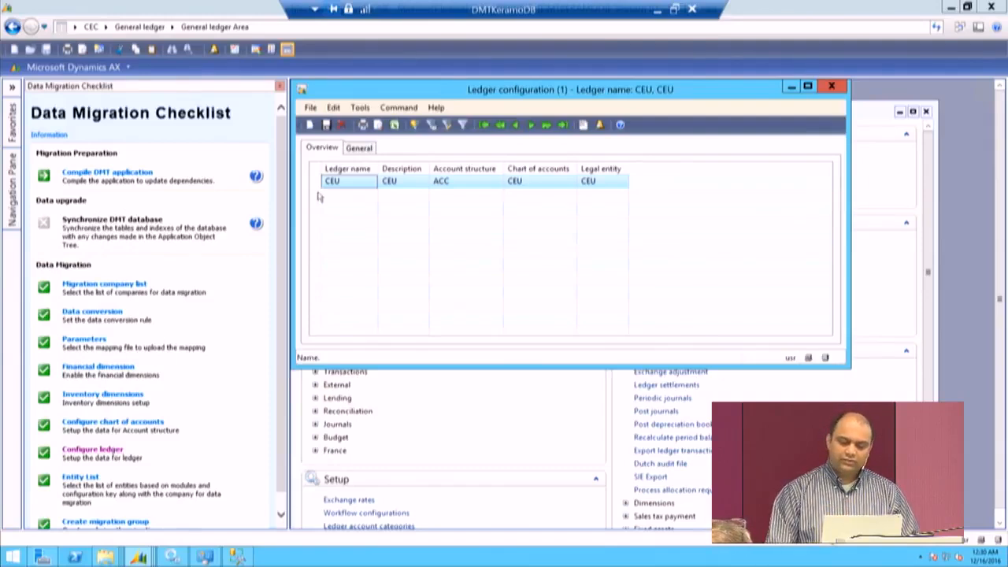
pyautogui.click(360, 149)
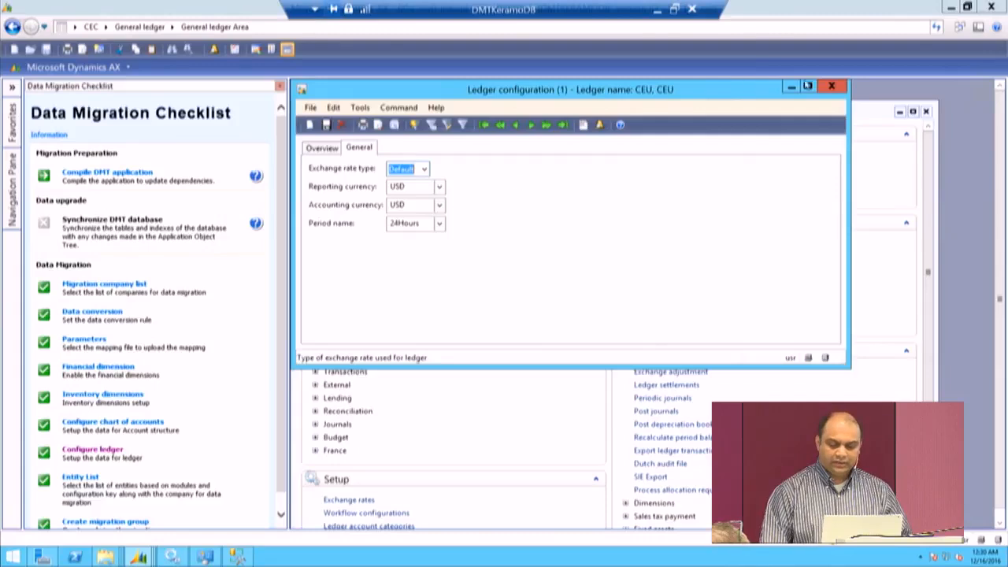
pyautogui.click(830, 88)
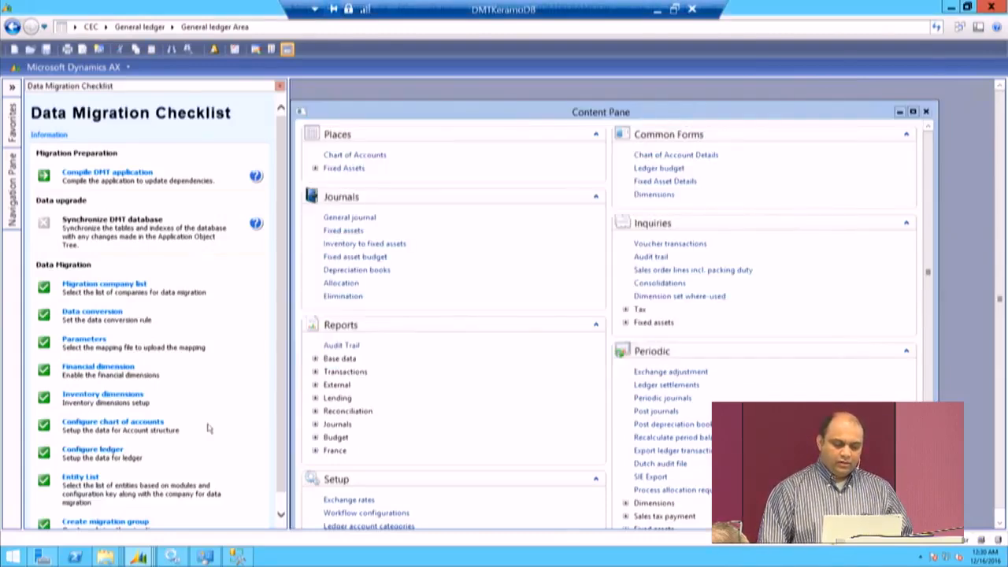
pyautogui.scroll(-1, 208, 427)
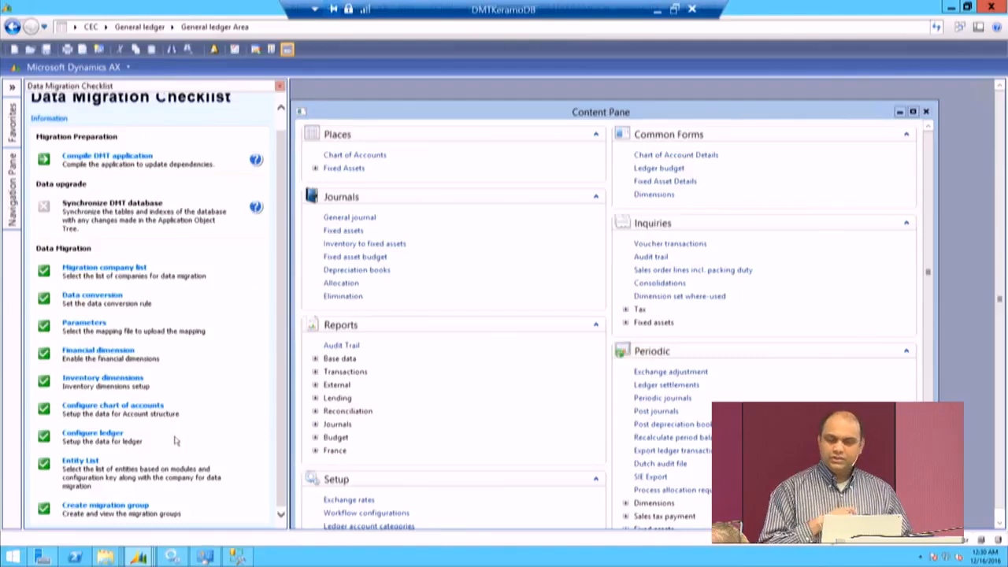
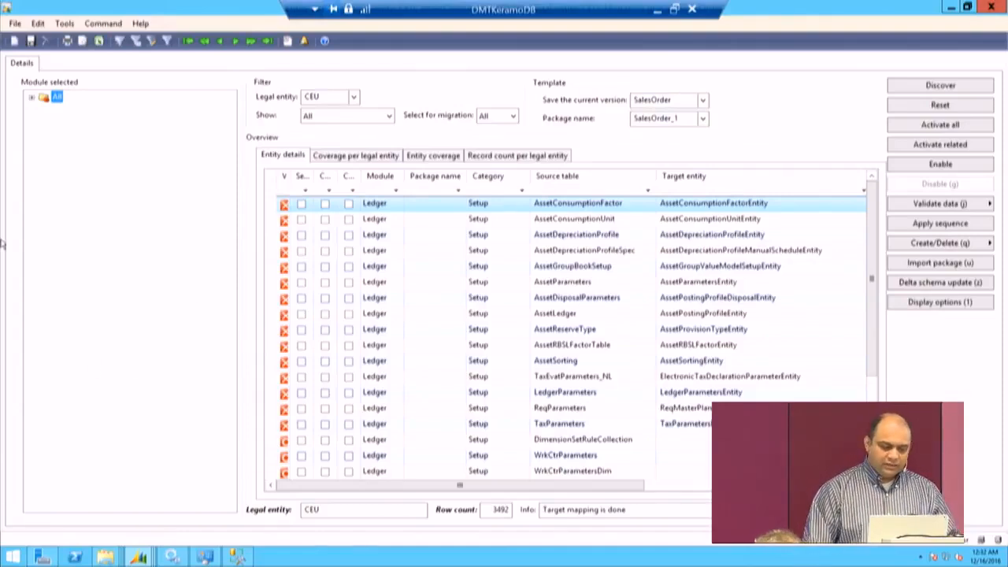
# Step: Review the CEU entity list for the Customer module's Configuration category with its source tables and target entities, and close the form
pyautogui.click(31, 97)
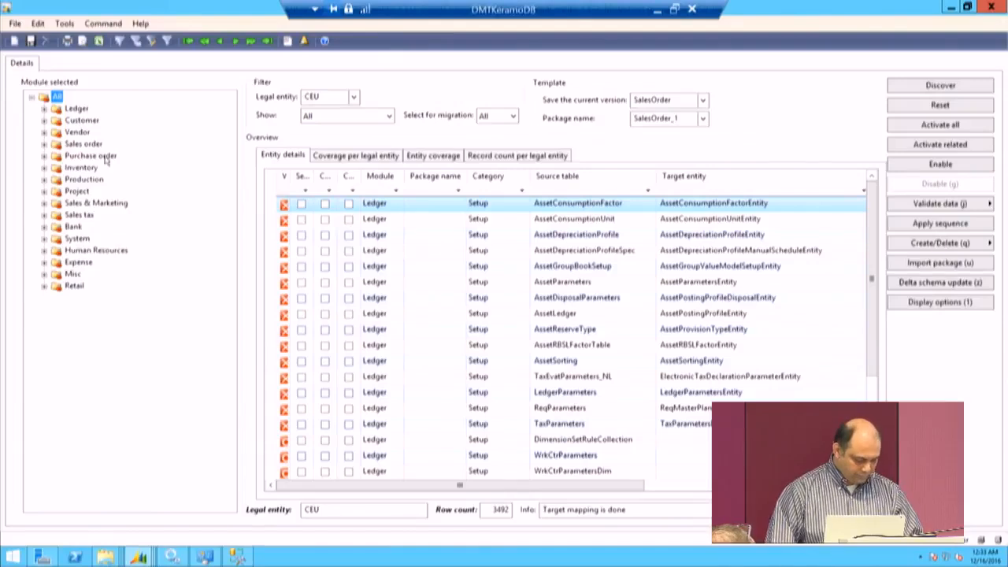
pyautogui.click(44, 121)
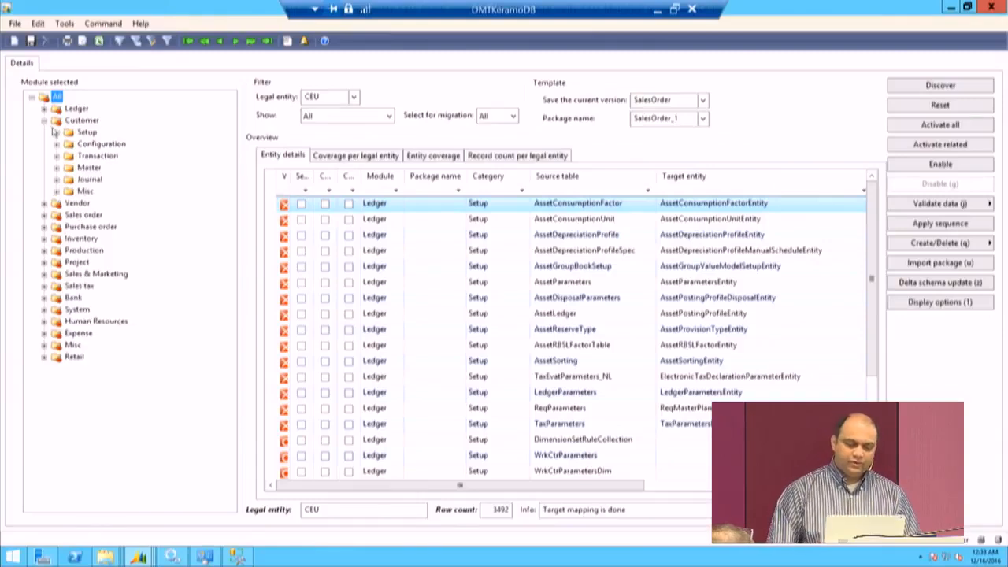
pyautogui.click(92, 146)
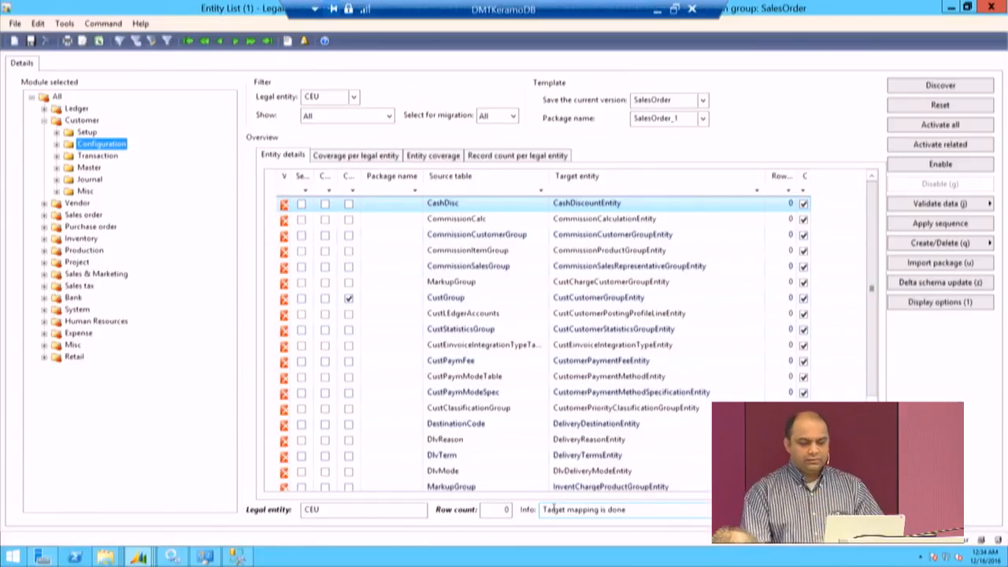
pyautogui.click(498, 496)
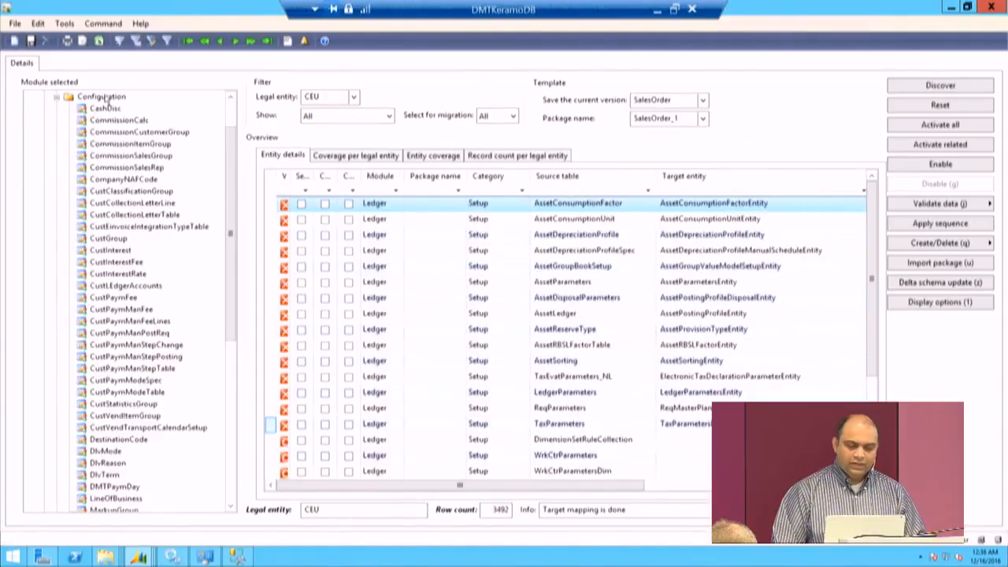
pyautogui.click(103, 96)
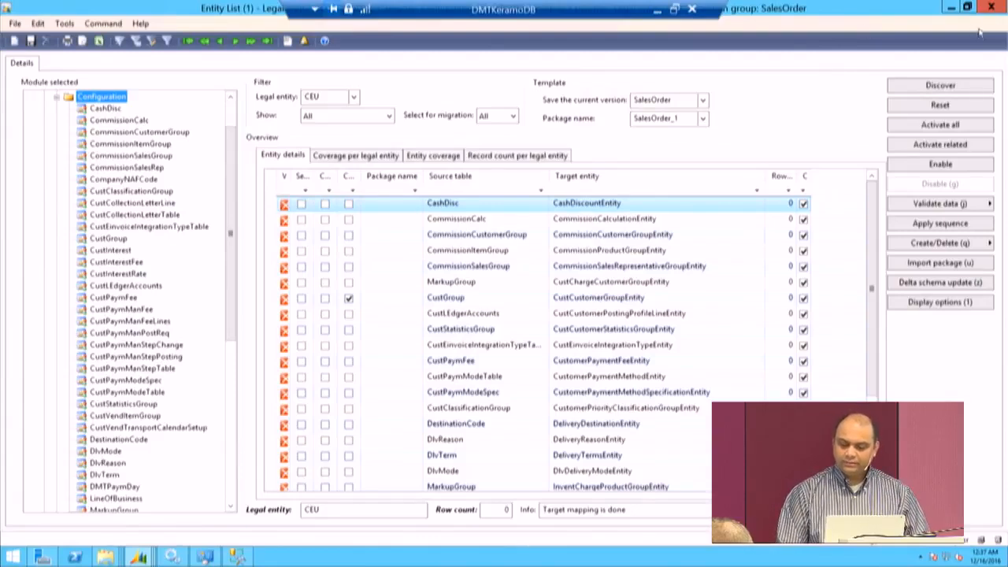
pyautogui.press('Escape')
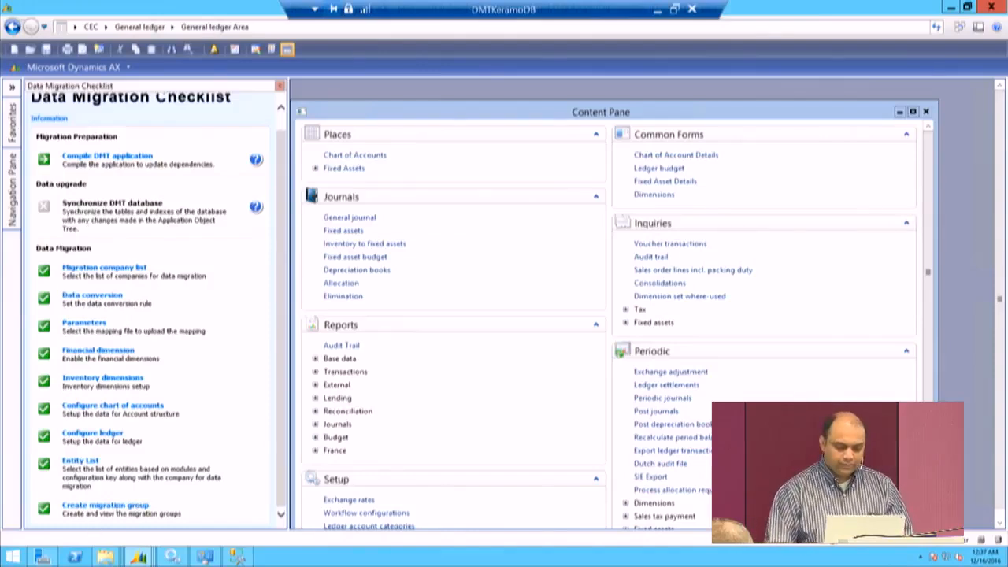
# Step: Create a migration group named Test for company CEU, keeping the default description
pyautogui.click(120, 513)
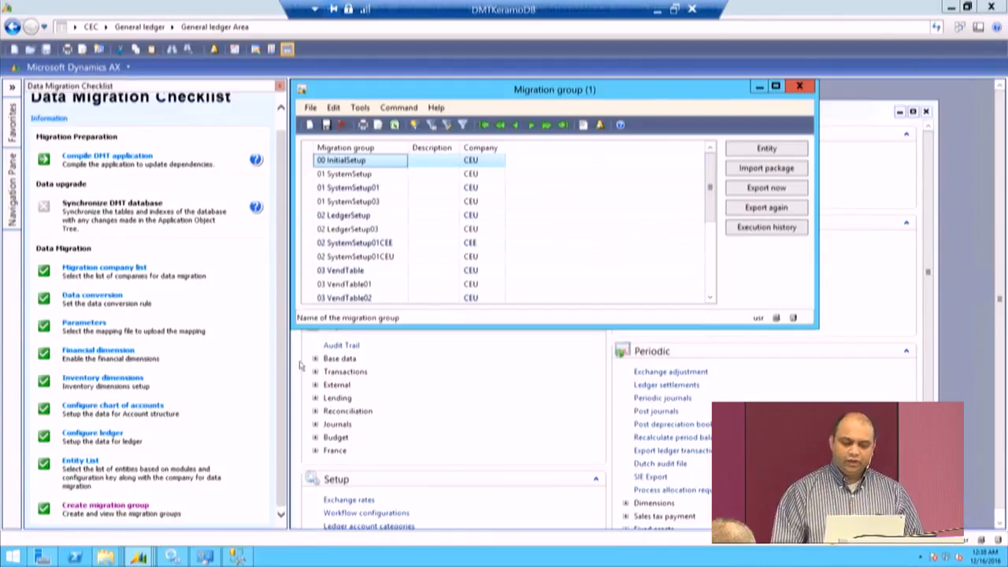
pyautogui.click(309, 125)
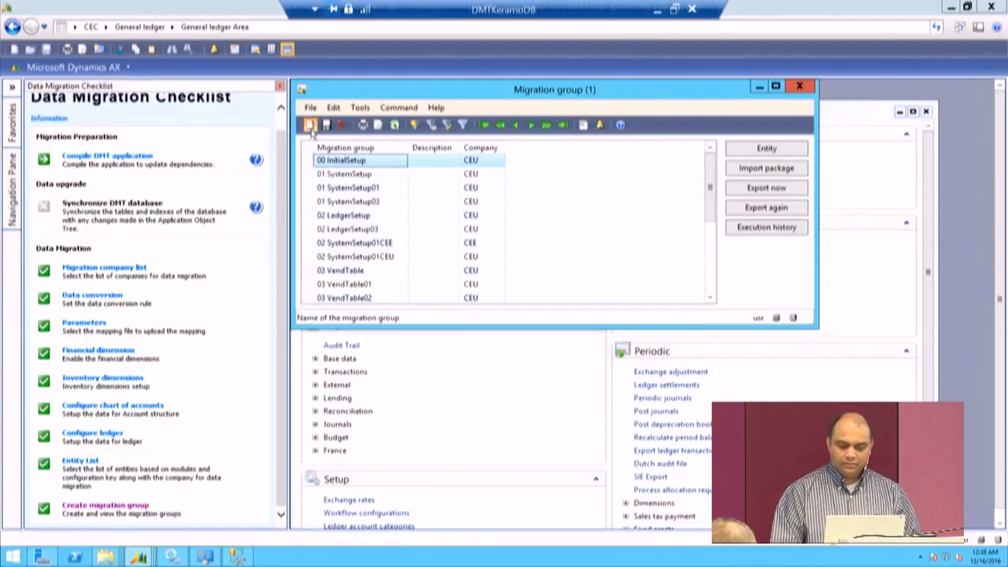
pyautogui.write('Tes')
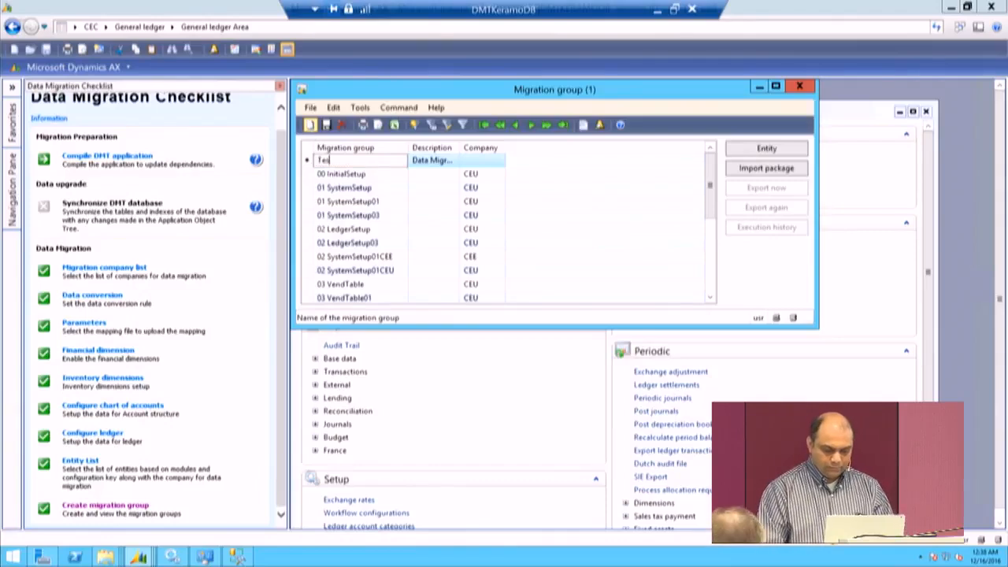
pyautogui.write('t')
pyautogui.press('Tab')
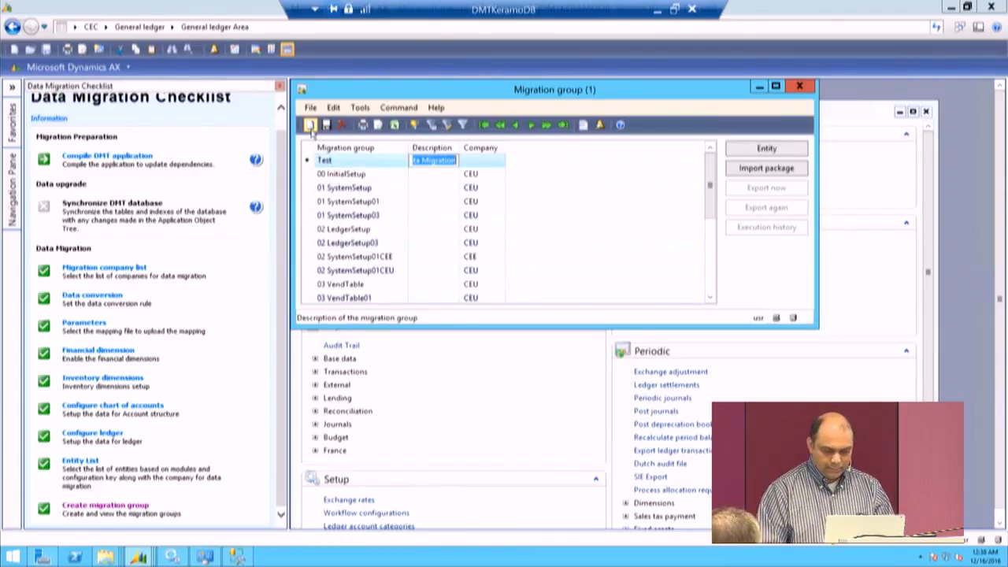
pyautogui.press('Tab')
pyautogui.write('CEU')
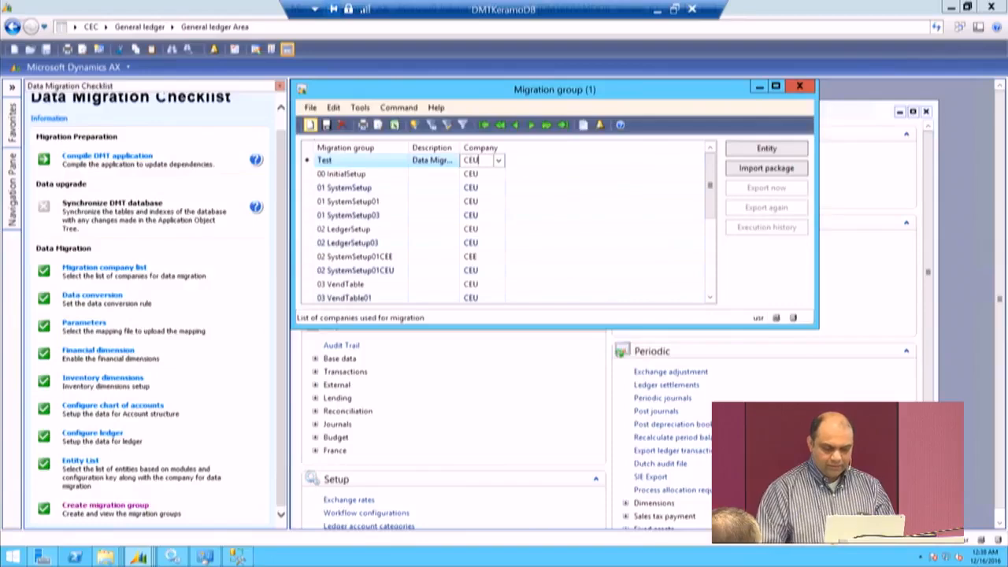
pyautogui.press('Tab')
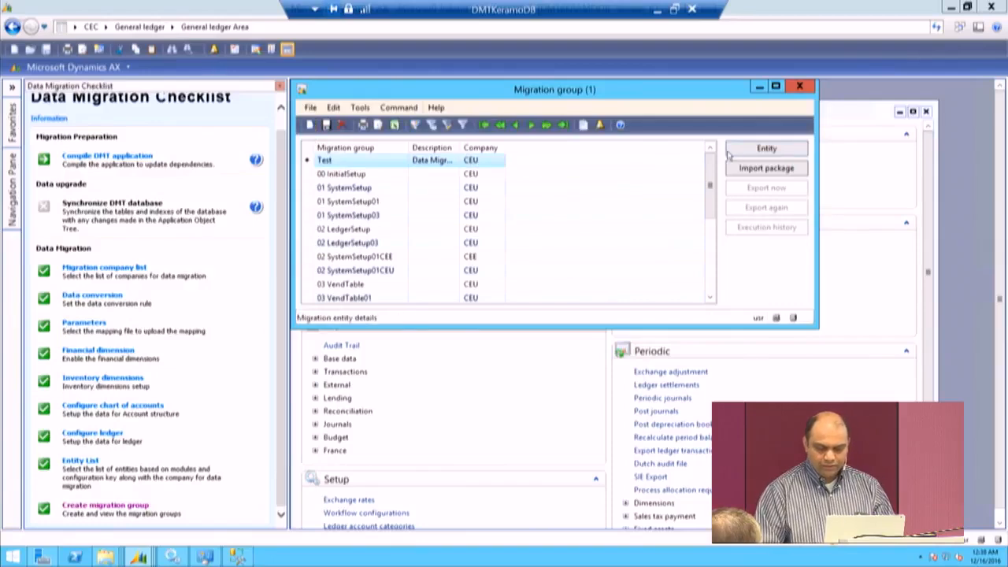
# Step: Examine the source query field and the source-to-target field mapping of the Test group's CustGroup entity, and close the mapping
pyautogui.click(796, 149)
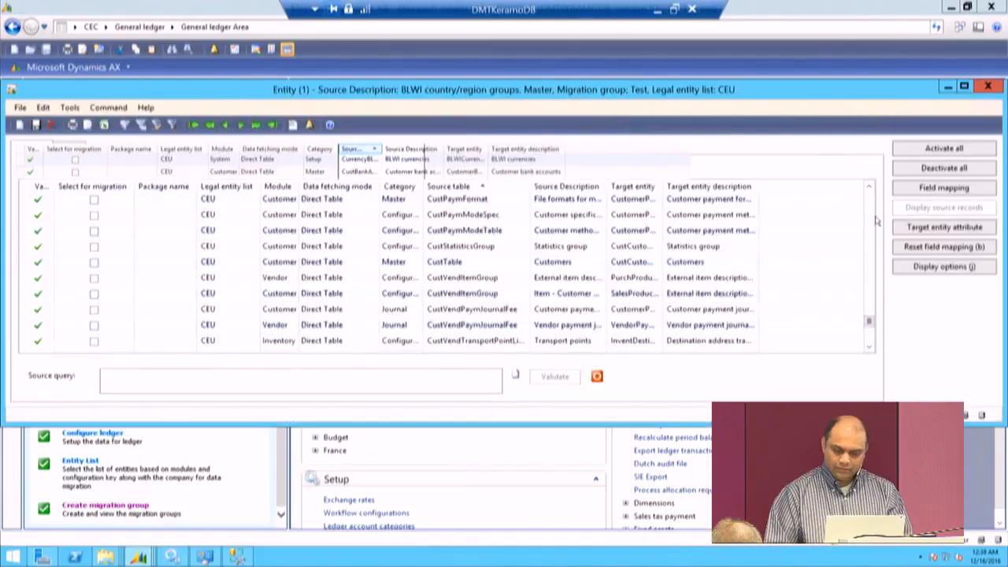
pyautogui.click(869, 220)
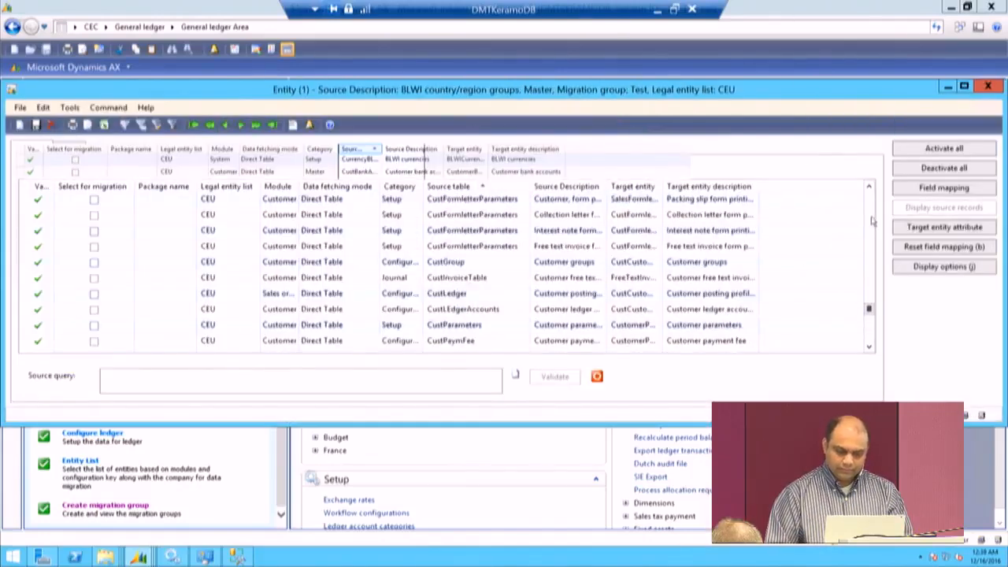
pyautogui.click(469, 265)
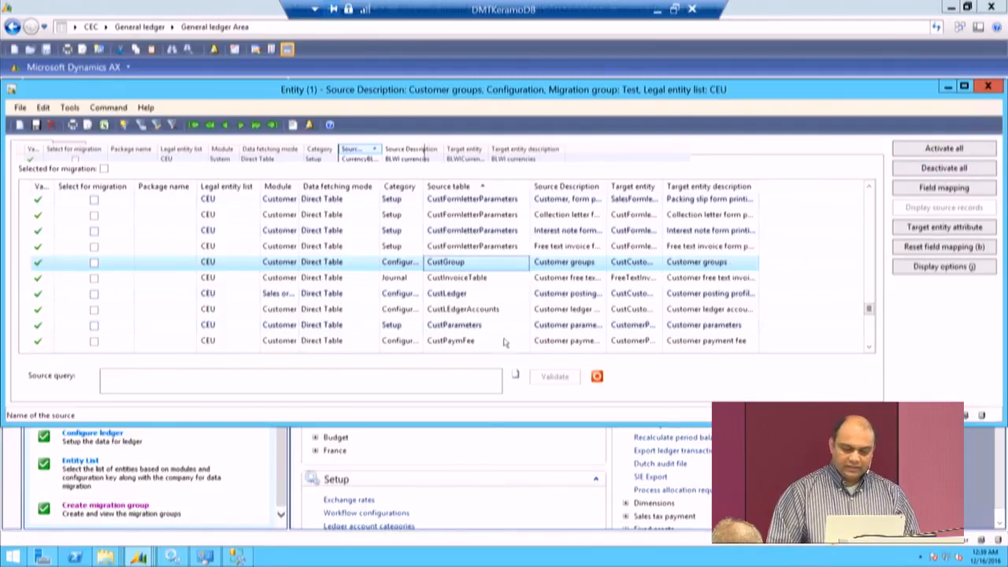
pyautogui.click(363, 374)
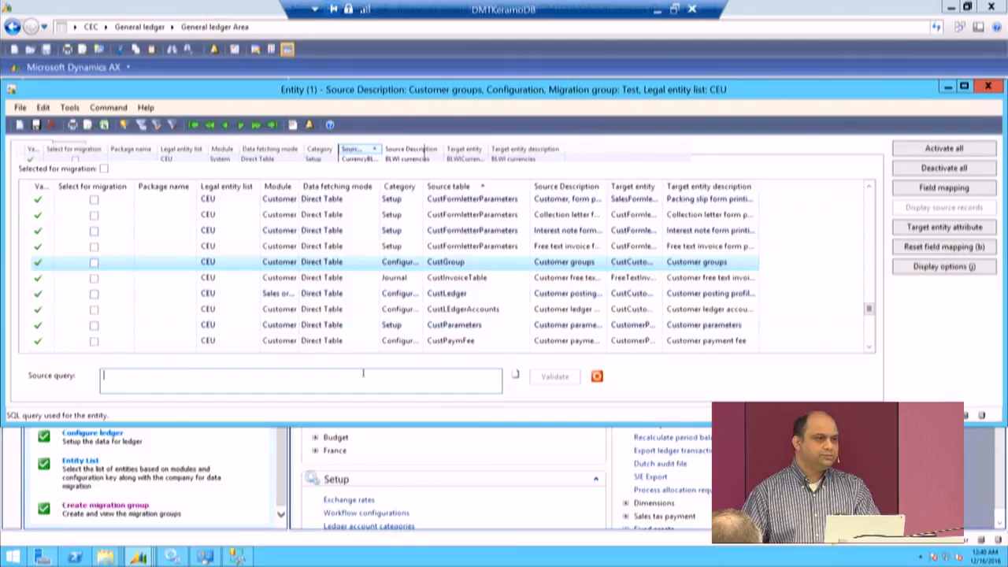
pyautogui.click(953, 189)
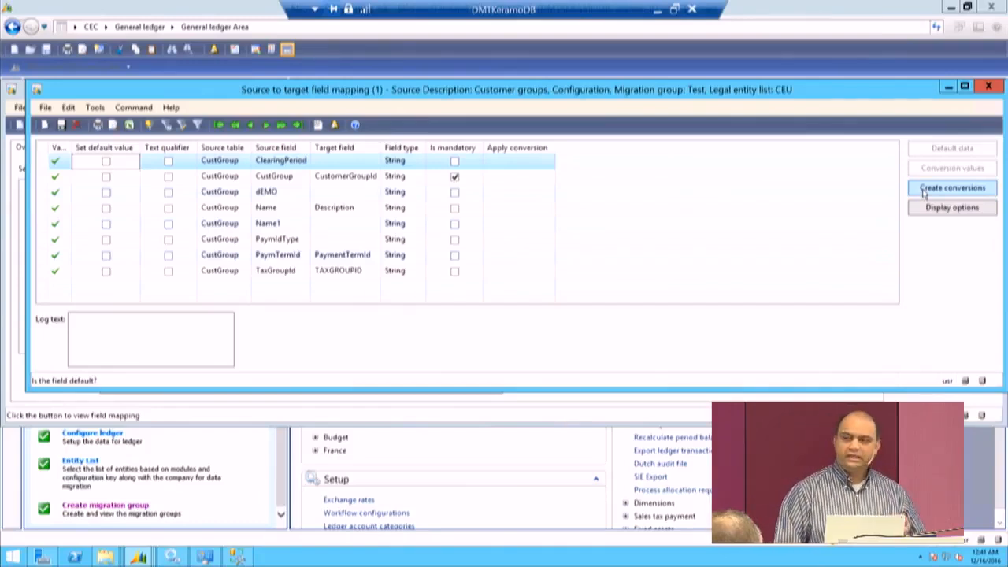
pyautogui.click(993, 88)
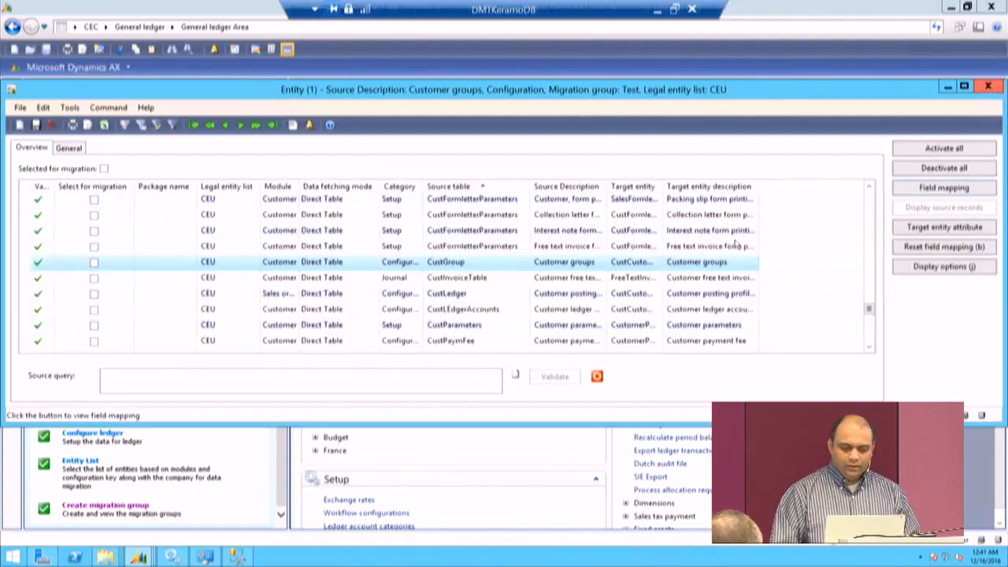
# Step: Select the CustGroup entity for migration and export the Test group's data as an Excel package to \\dmtkeramodb\Packages
pyautogui.click(93, 263)
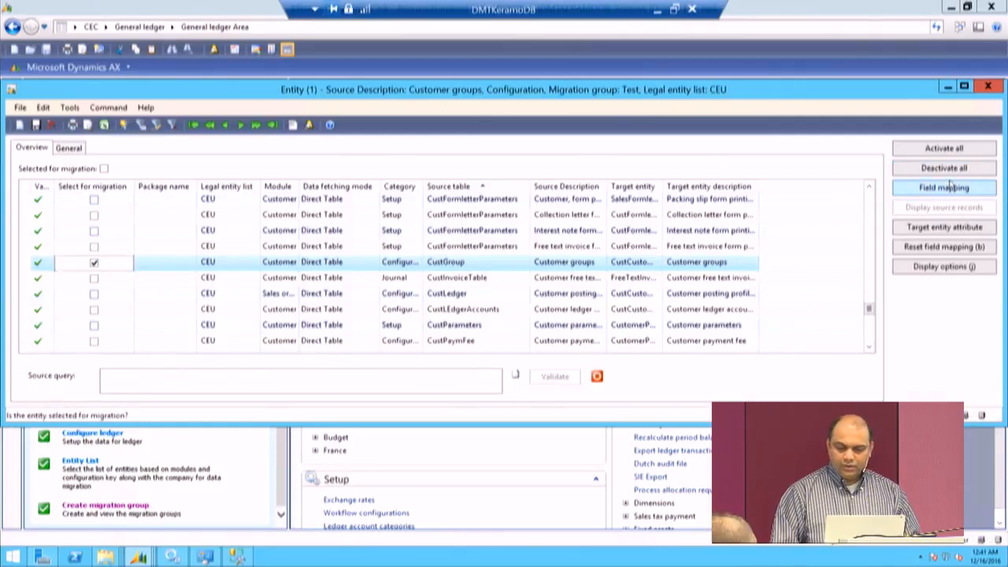
pyautogui.click(987, 85)
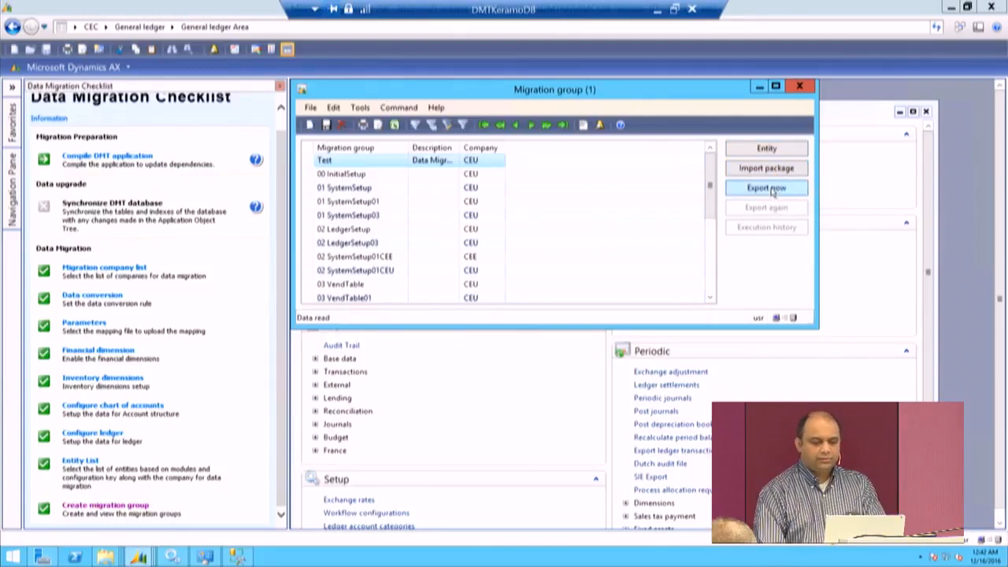
pyautogui.click(767, 188)
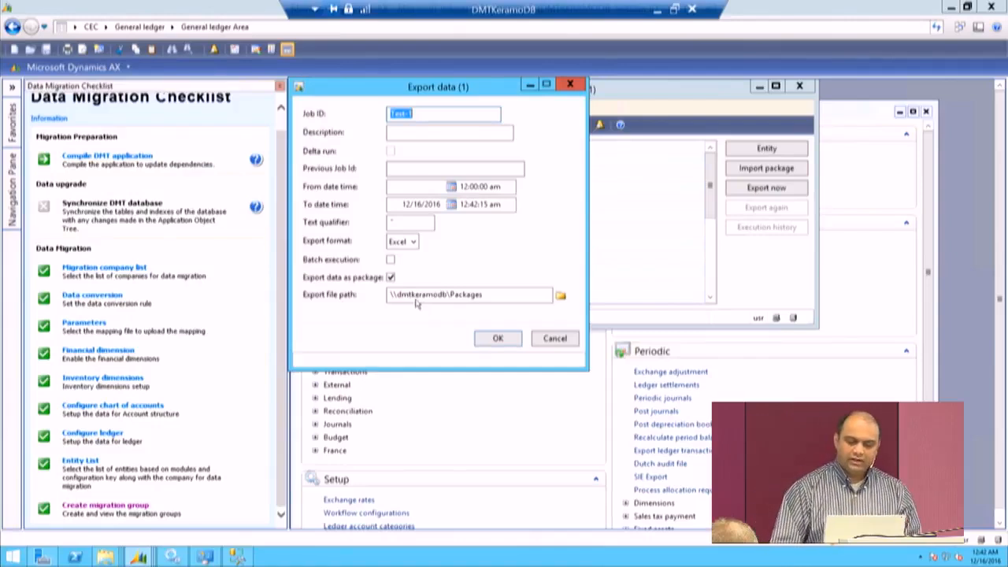
pyautogui.click(494, 338)
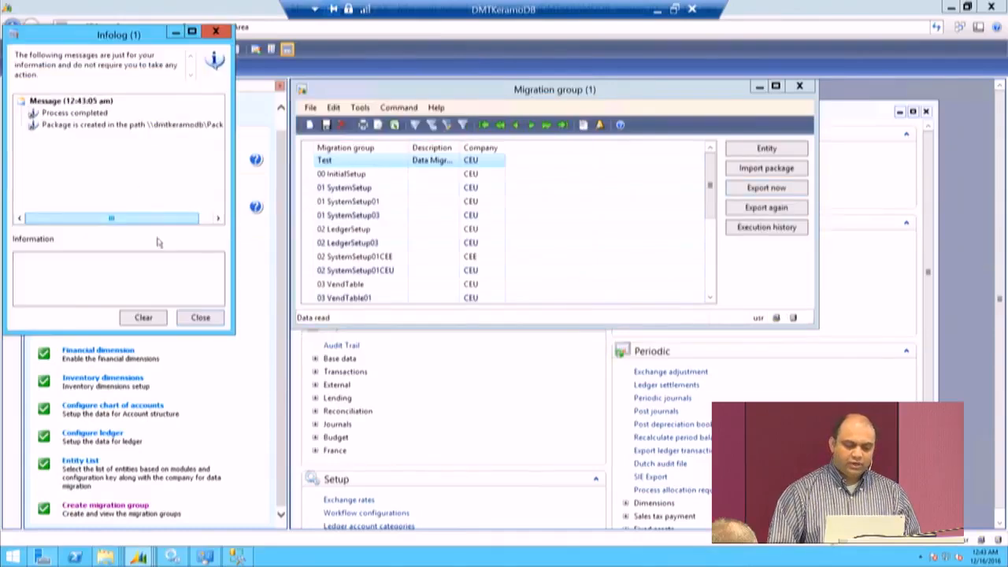
pyautogui.click(200, 318)
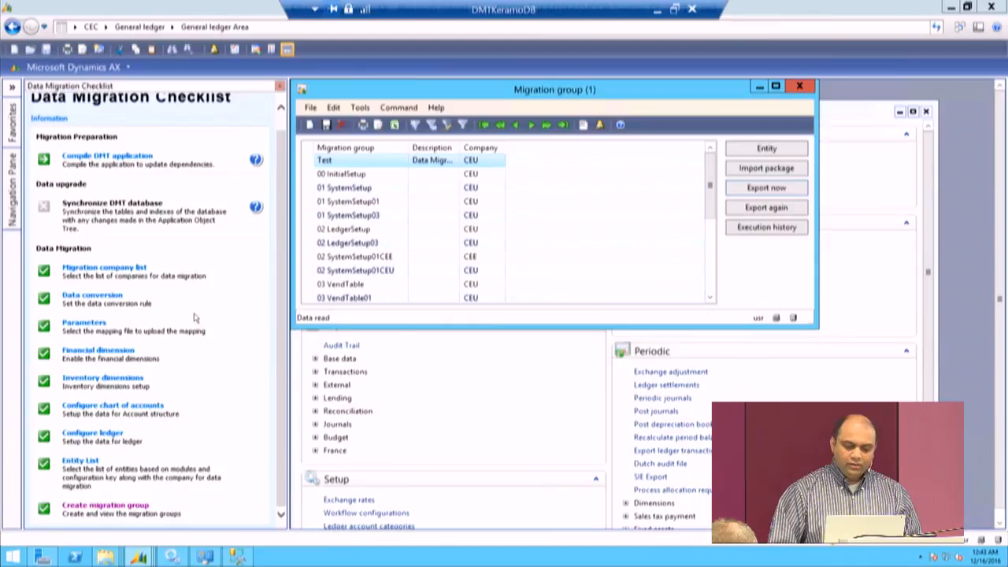
# Step: Review the Test group's execution history details for job Test-1, including source, export and mismatch data, and close the details
pyautogui.click(759, 233)
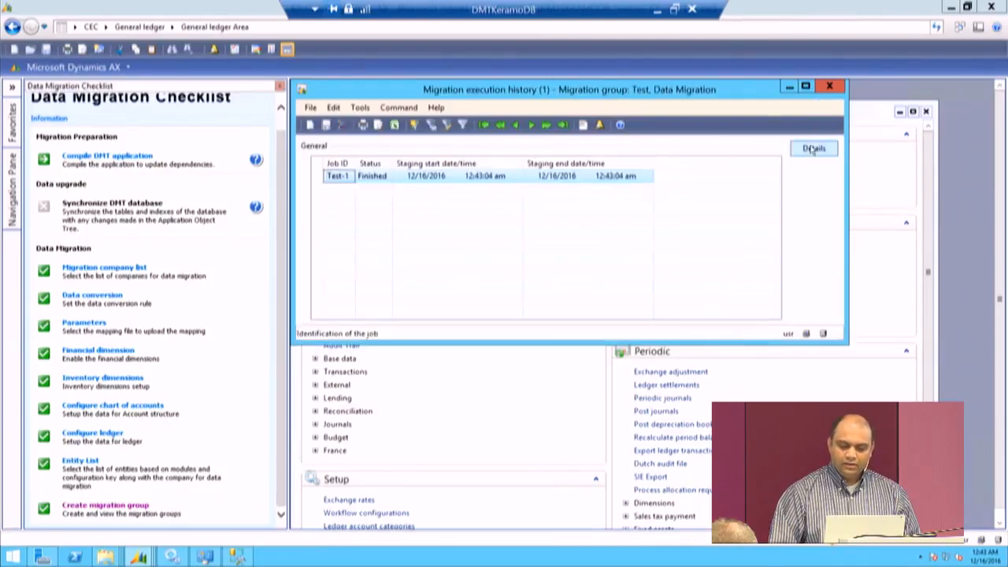
pyautogui.click(813, 149)
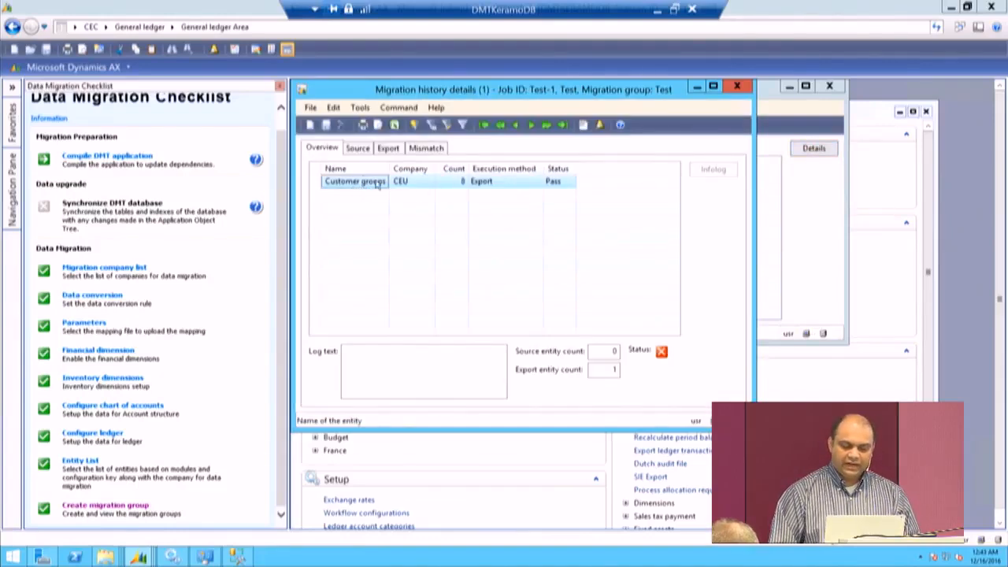
pyautogui.click(358, 149)
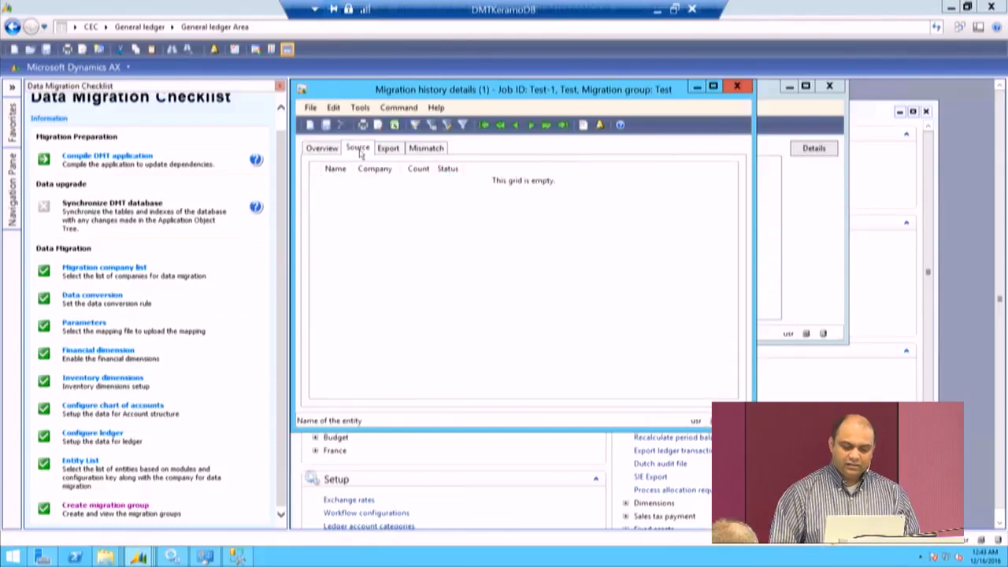
pyautogui.click(389, 150)
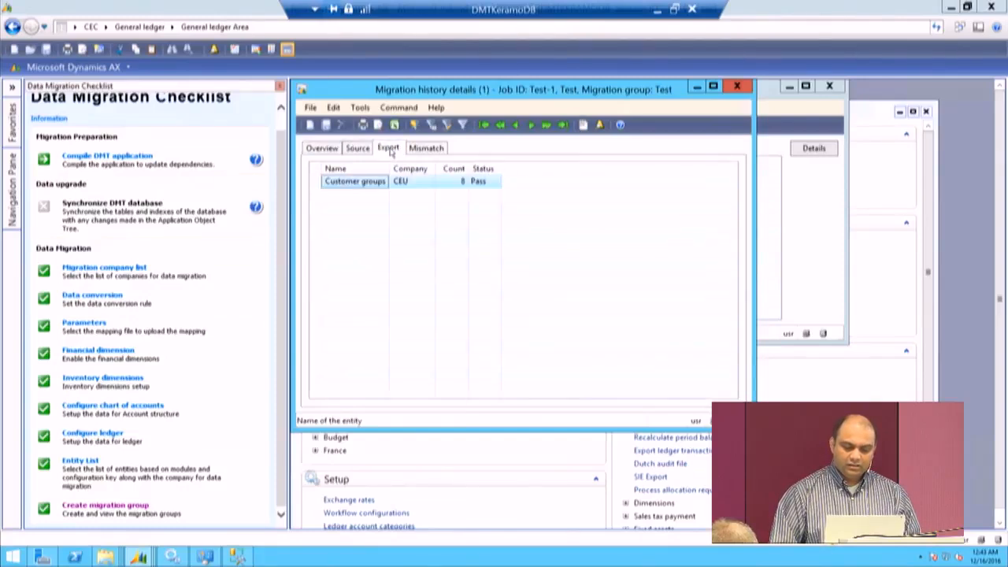
pyautogui.click(442, 149)
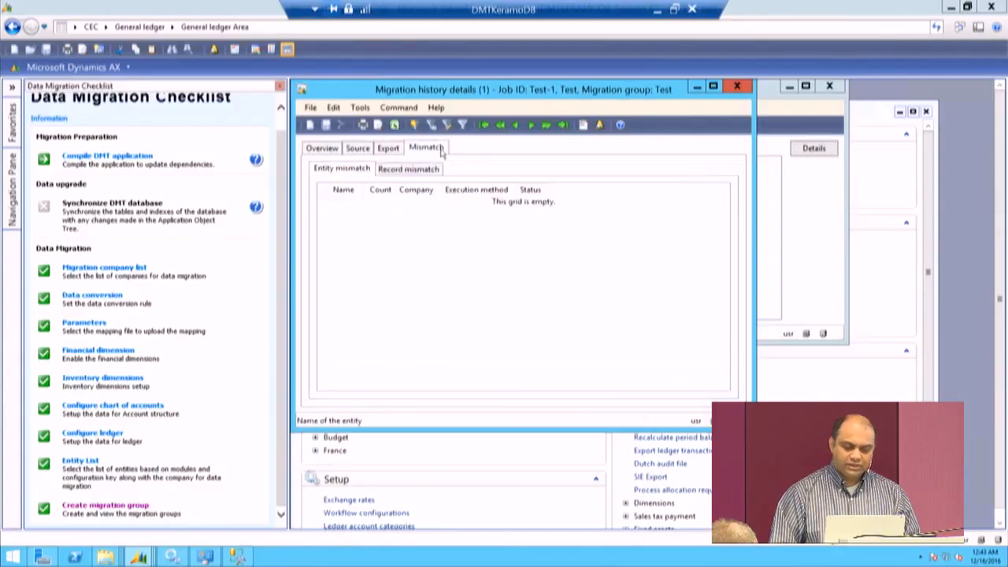
pyautogui.click(737, 88)
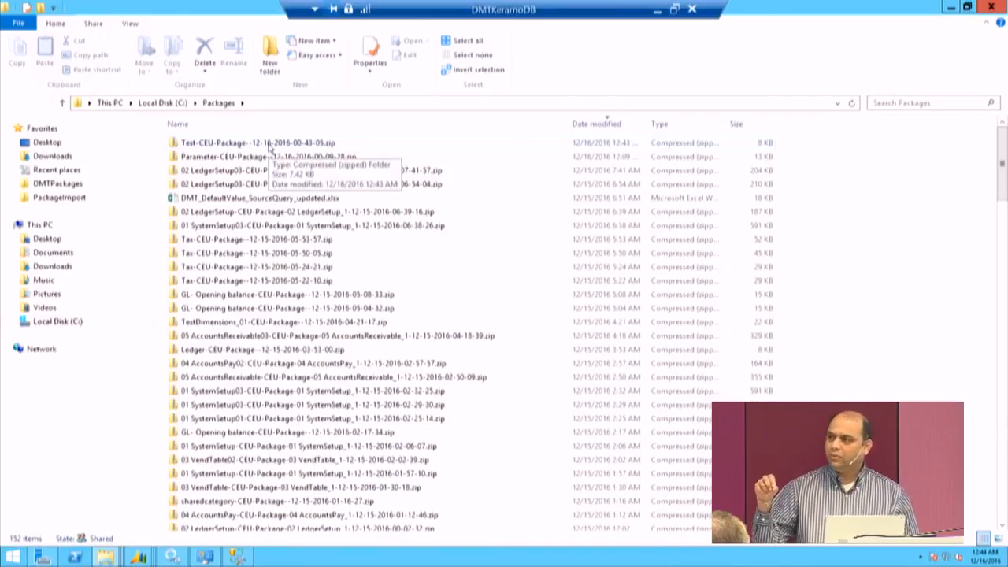
# Step: Inspect PackageHeader.xml with word wrap on inside the exported Test-CEU package, close it and switch to the PowerPoint presentation
pyautogui.doubleClick(268, 144)
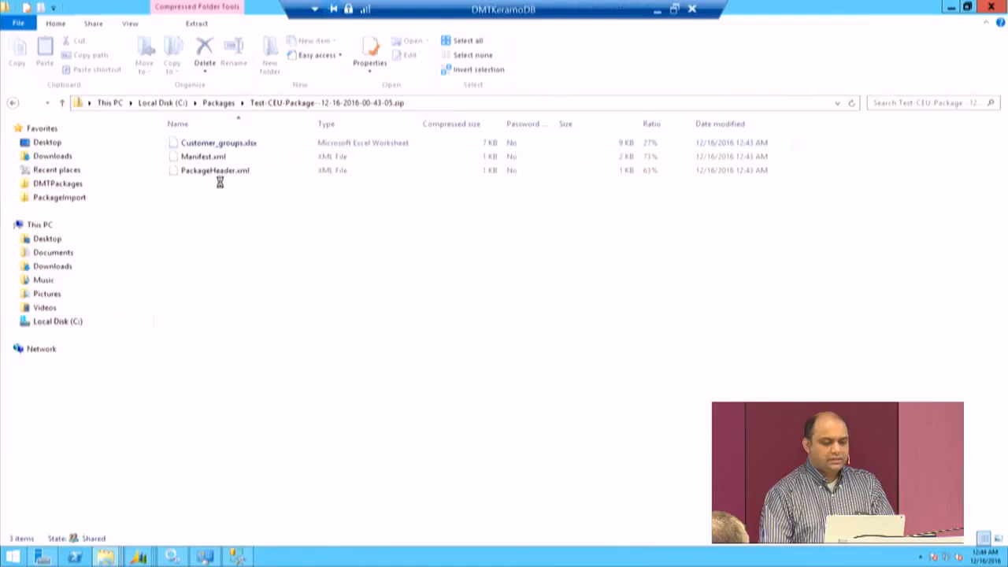
pyautogui.doubleClick(217, 171)
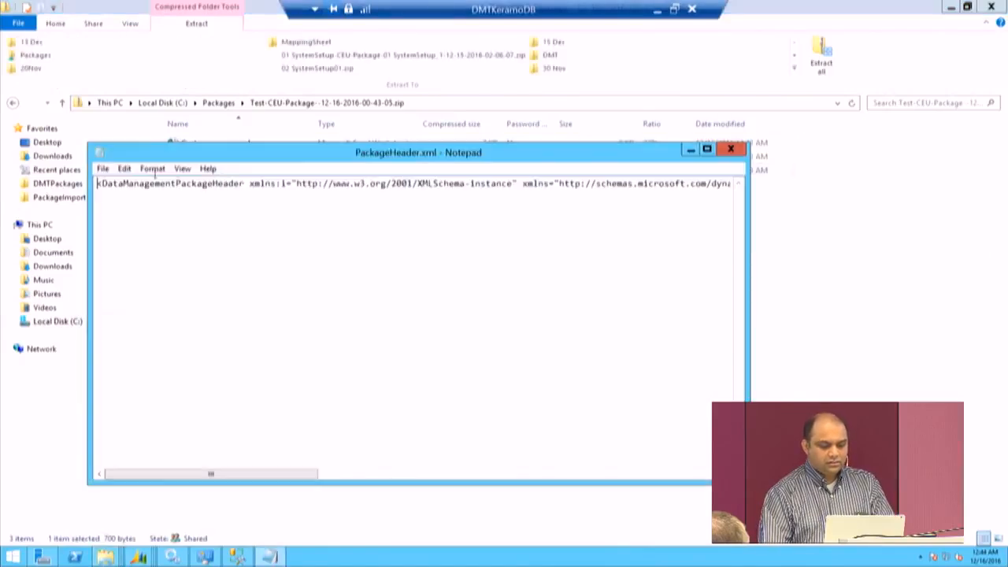
pyautogui.click(156, 169)
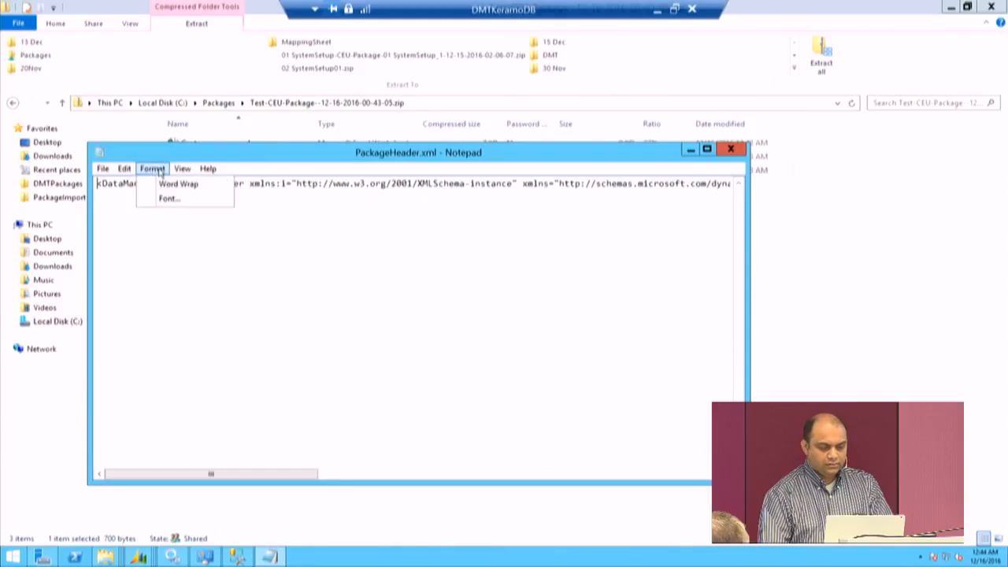
pyautogui.click(166, 184)
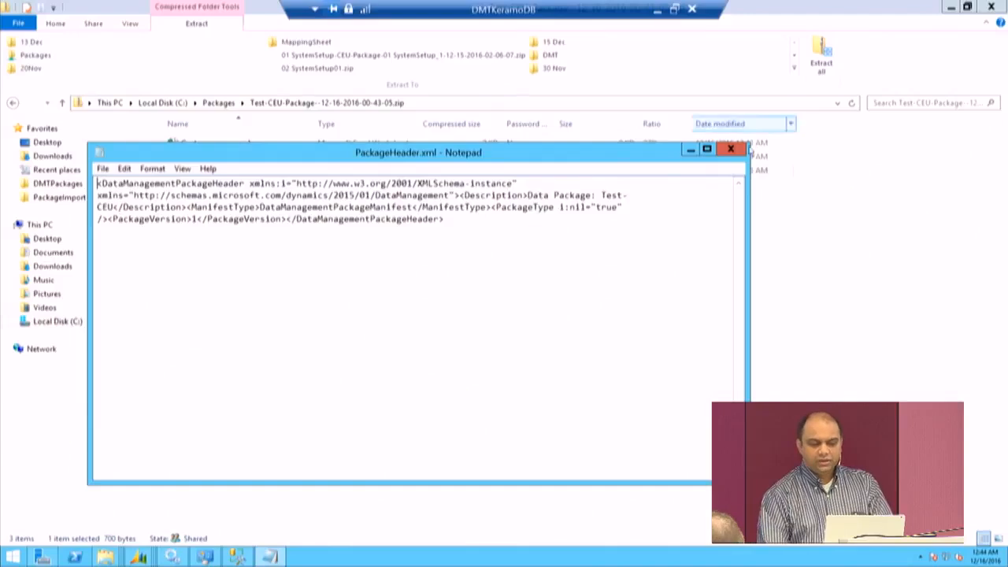
pyautogui.click(729, 152)
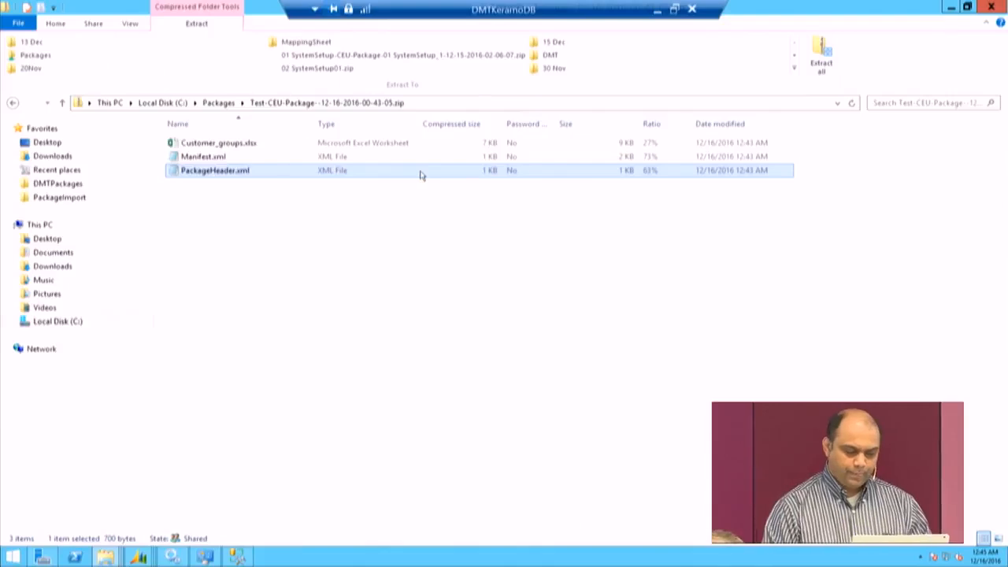
pyautogui.click(658, 11)
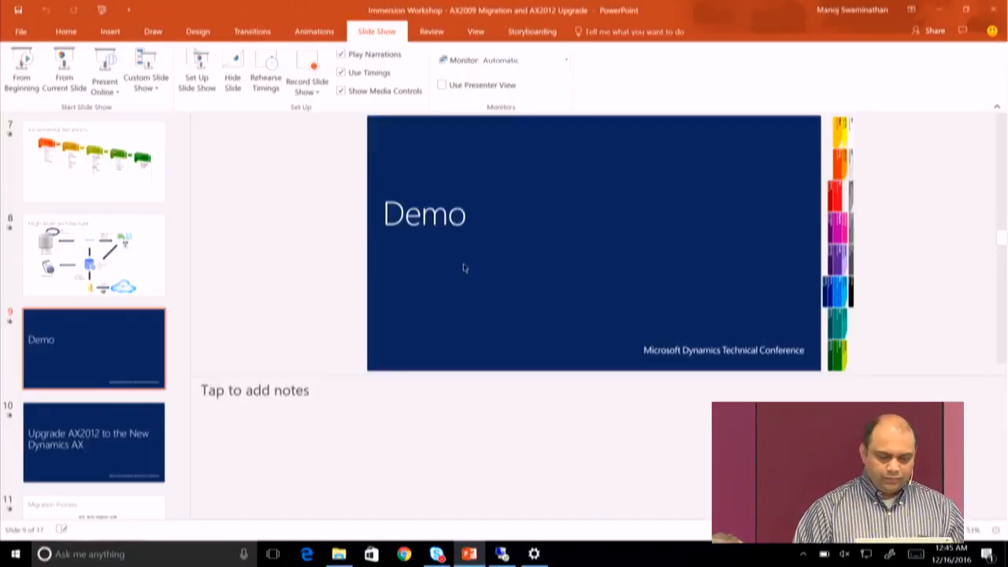